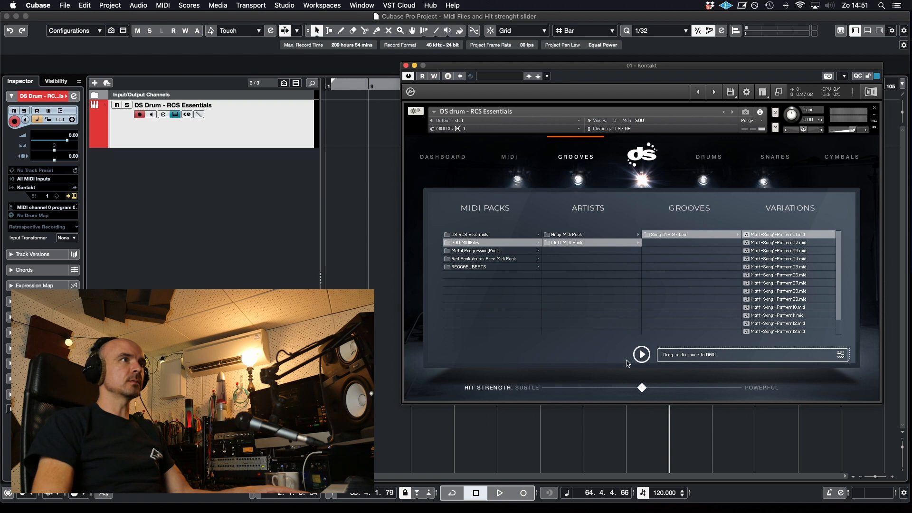
# Audition Matt-Song1 patterns 01, 04 and 10 from the Matt MIDI Pack's 87 bpm song
pyautogui.click(641, 355)
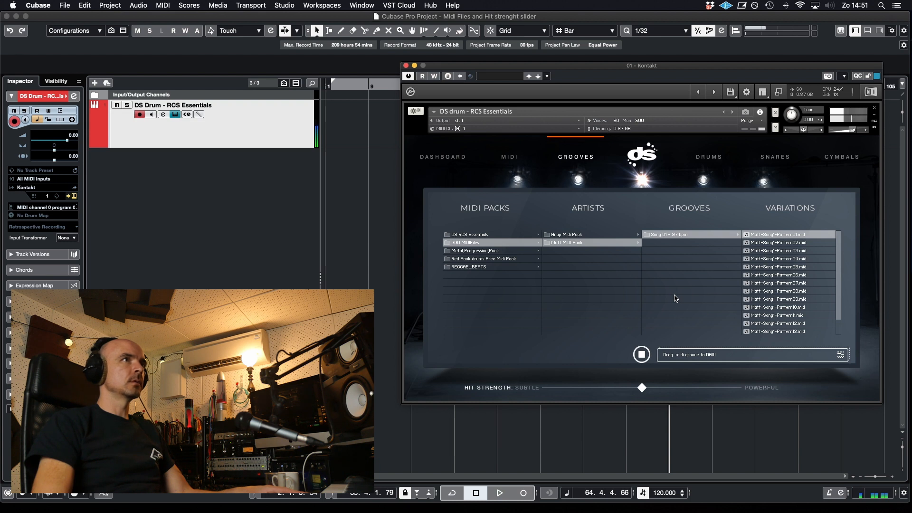
pyautogui.click(760, 260)
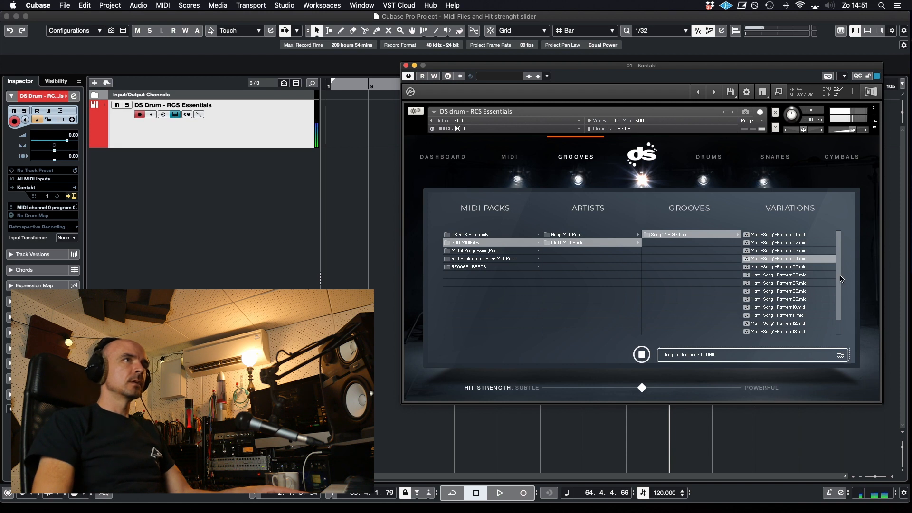
pyautogui.scroll(-2, 841, 278)
pyautogui.click(781, 291)
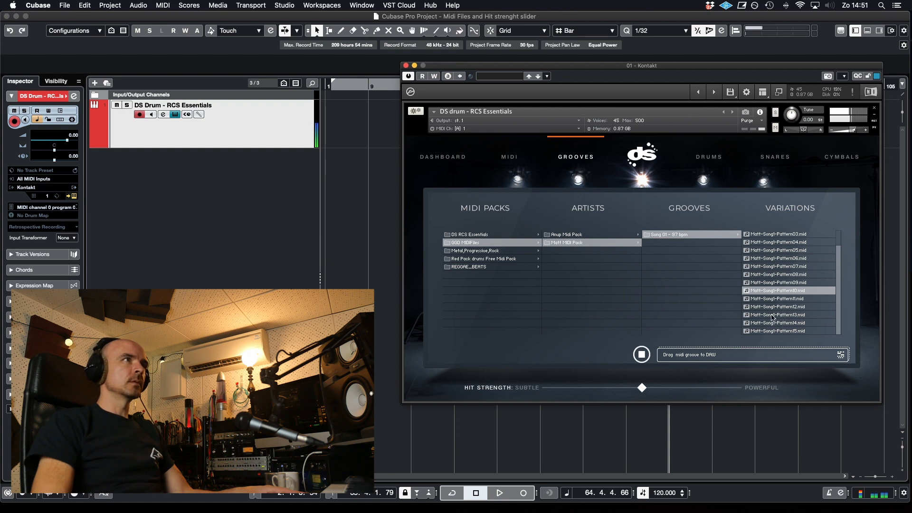
# Audition patterns 05 and 09 of the Anup Midi Pack's Groove 01, and place Pattern09 on the drum track at bar 8
pyautogui.click(577, 235)
pyautogui.click(678, 234)
pyautogui.click(774, 267)
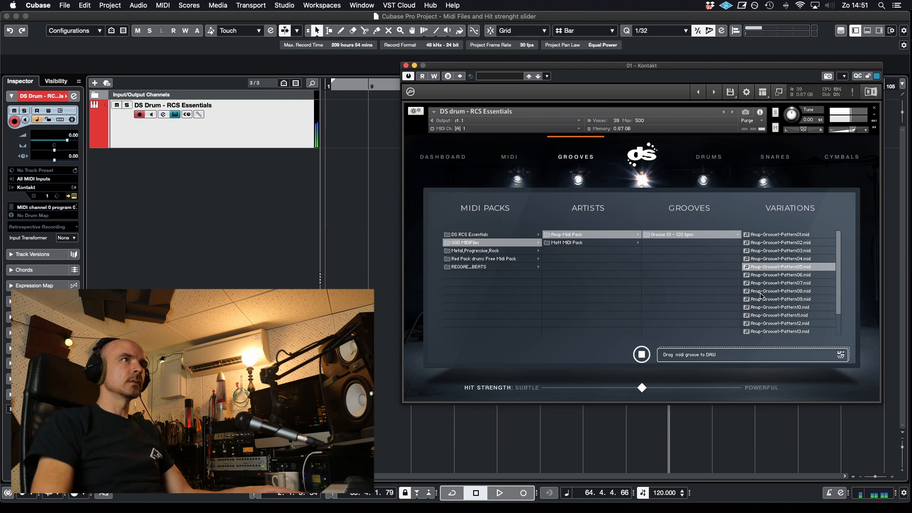
pyautogui.click(765, 299)
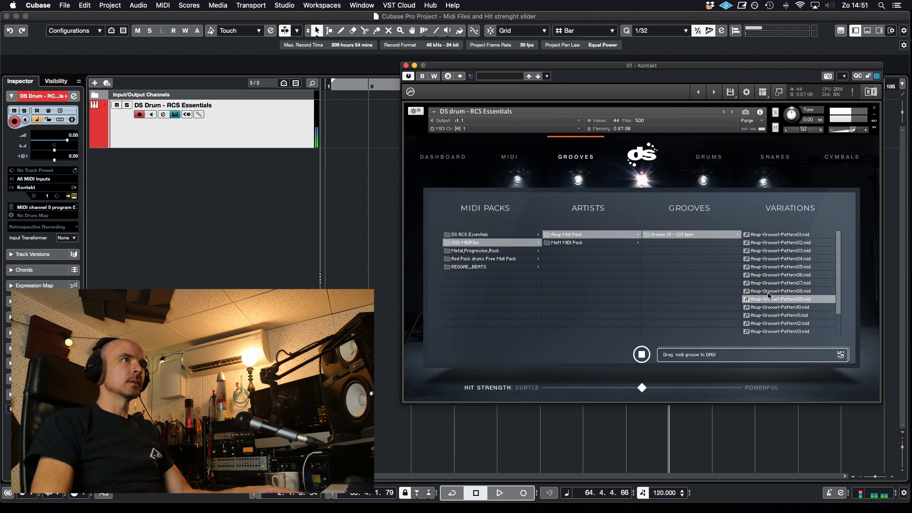
pyautogui.moveTo(752, 359); pyautogui.dragTo(366, 125)
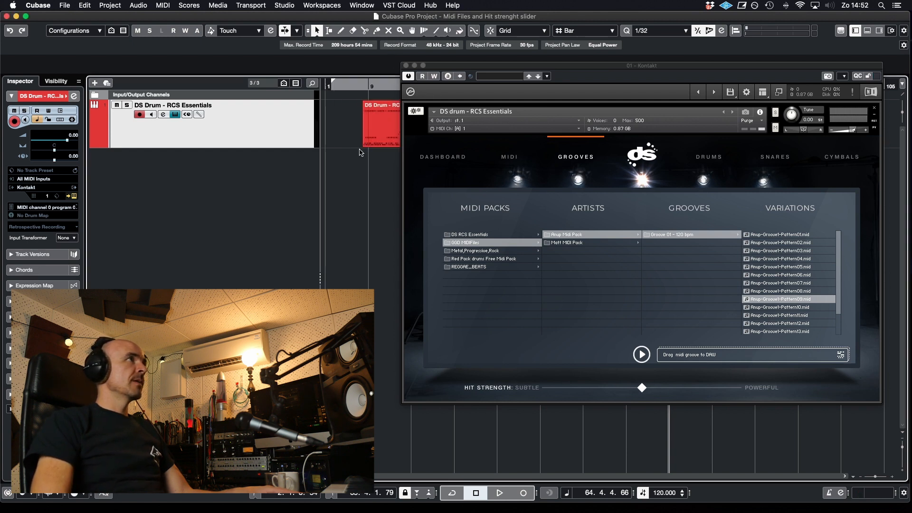
# Assign the GM Map to the drum track and view the MIDI part in the Drum Editor
pyautogui.click(34, 216)
pyautogui.click(241, 124)
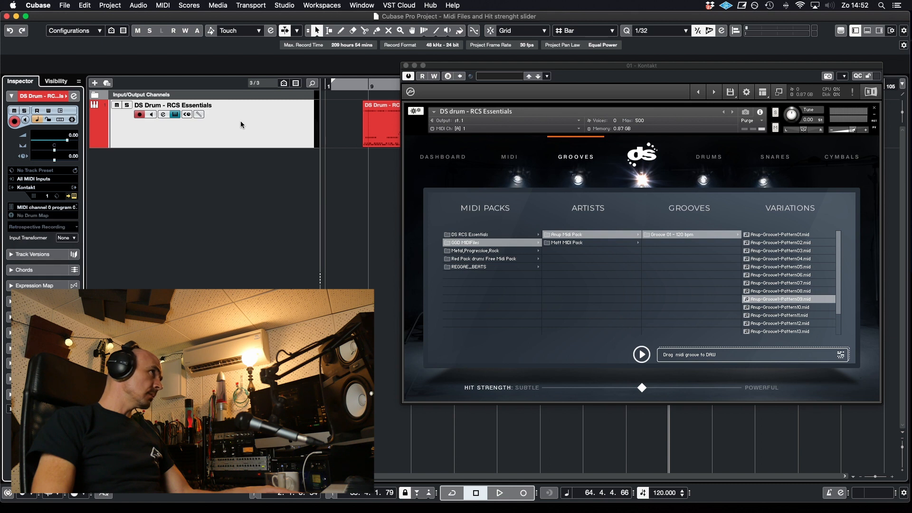
pyautogui.click(38, 217)
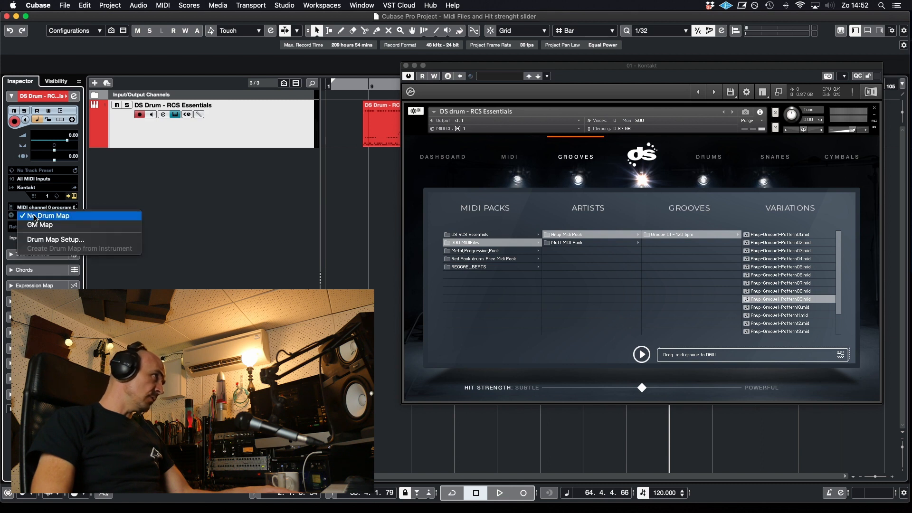
pyautogui.click(55, 229)
pyautogui.doubleClick(387, 120)
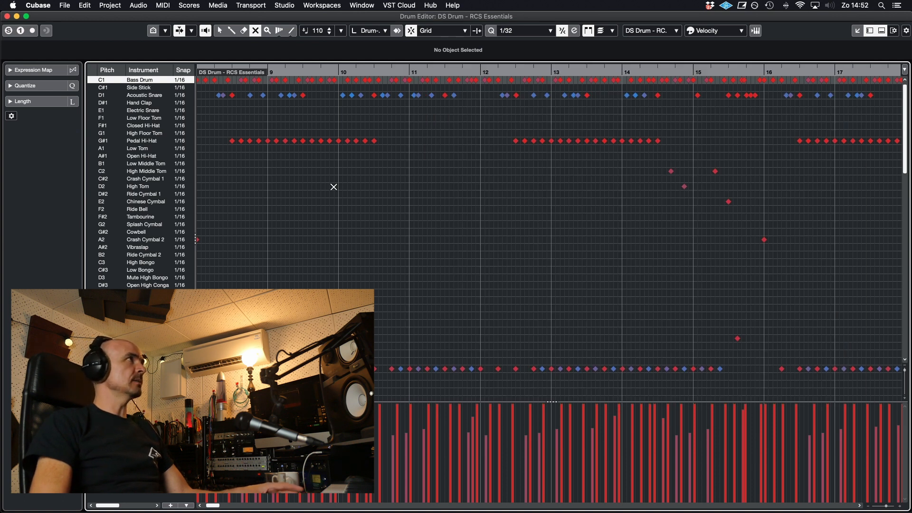
pyautogui.click(7, 16)
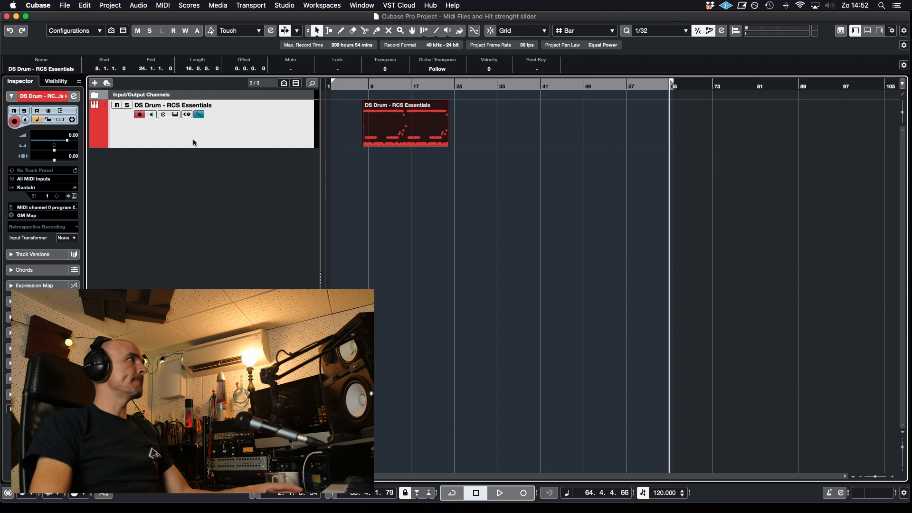
# Set the track to No Drum Map and open the MIDI part in the Key Editor at its notes
pyautogui.click(35, 220)
pyautogui.click(37, 203)
pyautogui.click(338, 132)
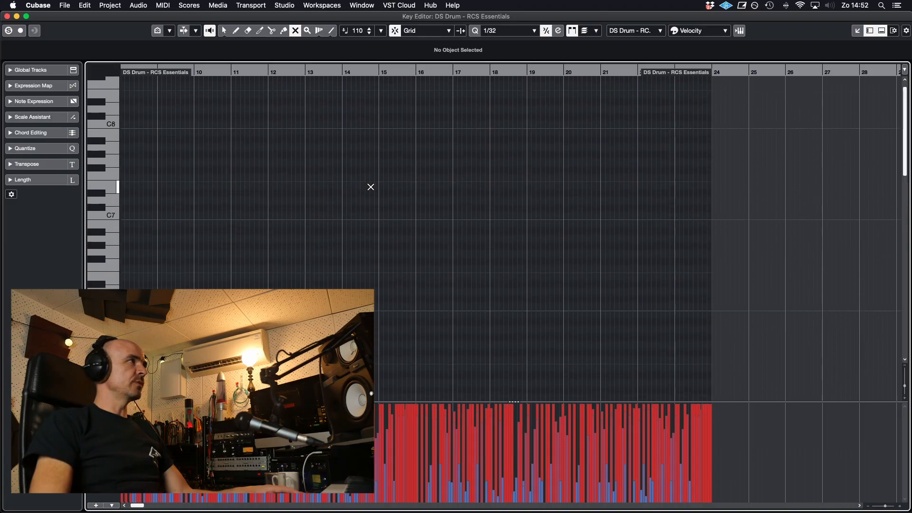
pyautogui.scroll(-15, 371, 187)
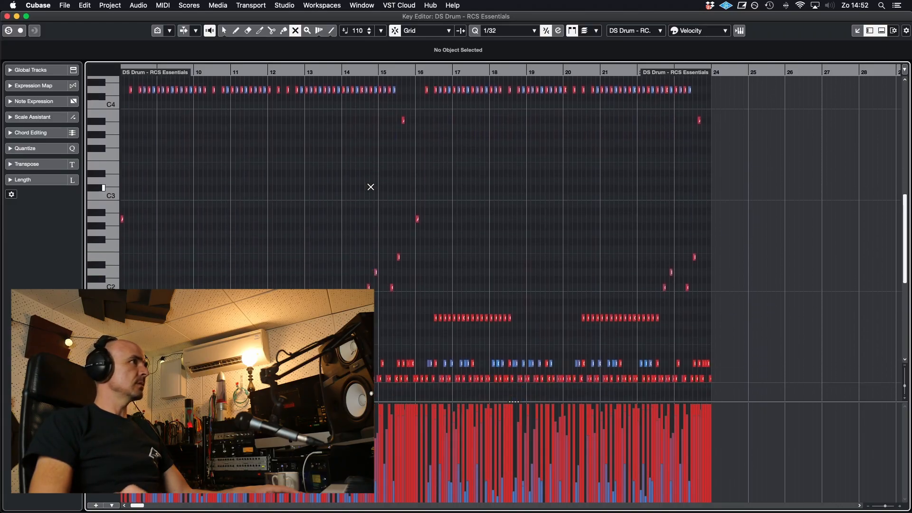
# Lengthen the G#1 note at 14.3 so it ends at 14.4.3, and close the Key Editor
pyautogui.moveTo(356, 71); pyautogui.dragTo(366, 130)
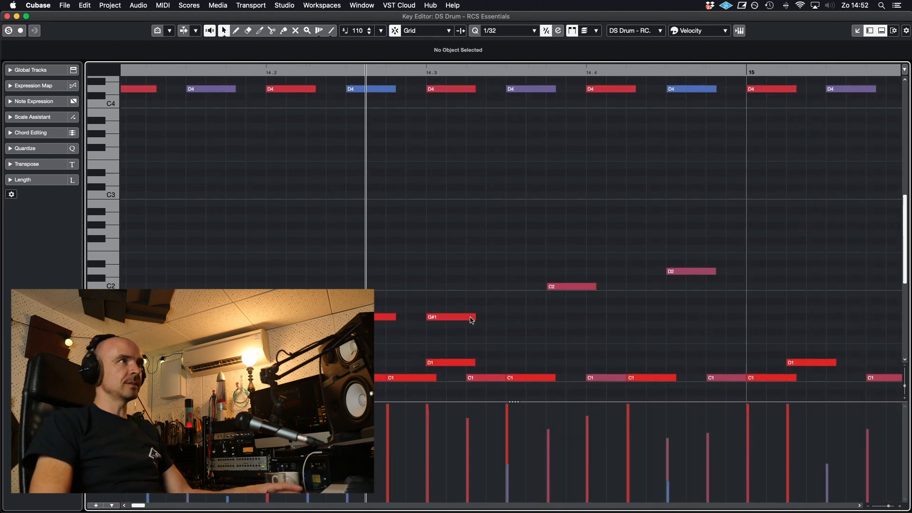
pyautogui.moveTo(472, 320); pyautogui.dragTo(659, 325)
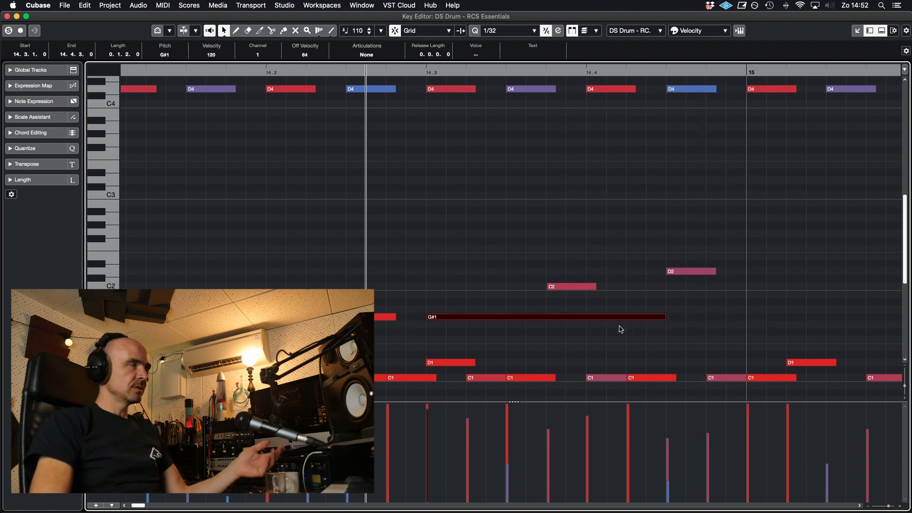
pyautogui.click(6, 16)
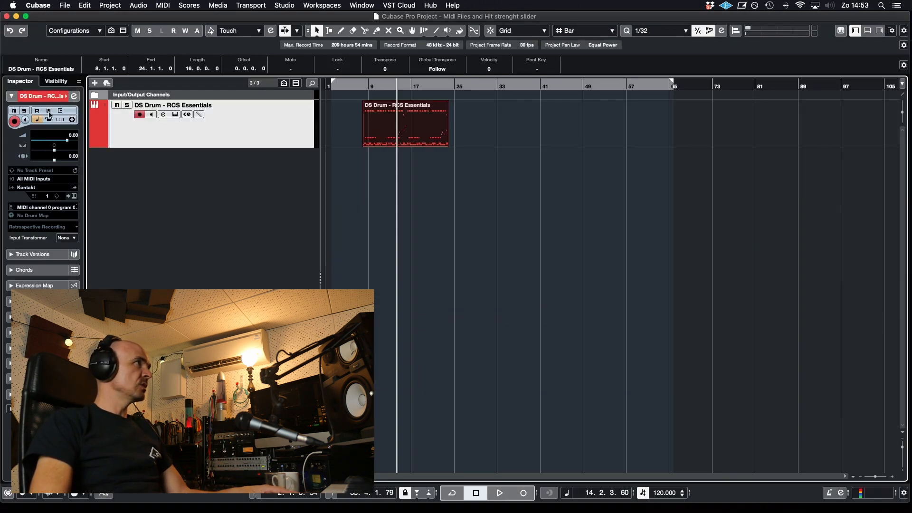
# Assign the GM Map to the drum track and reopen the part in the Drum Editor with the Object Selection tool
pyautogui.click(27, 216)
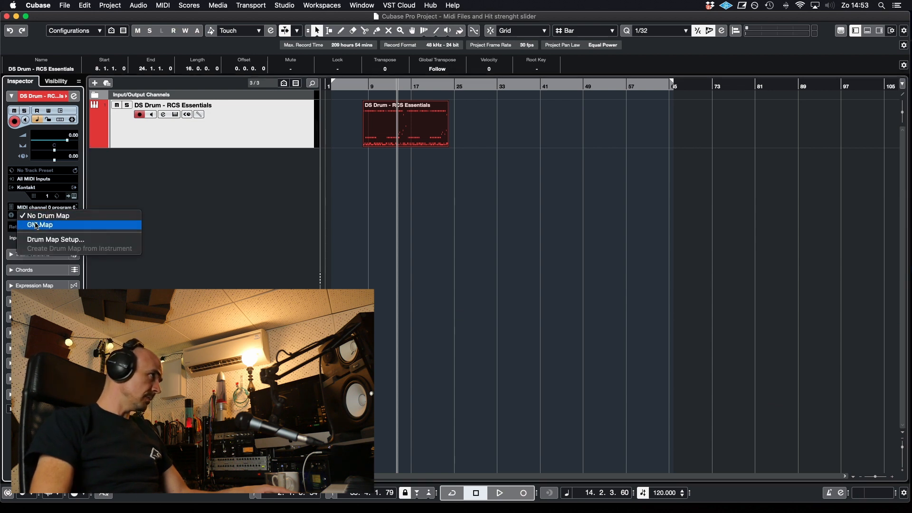
pyautogui.click(39, 225)
pyautogui.click(417, 191)
pyautogui.doubleClick(425, 142)
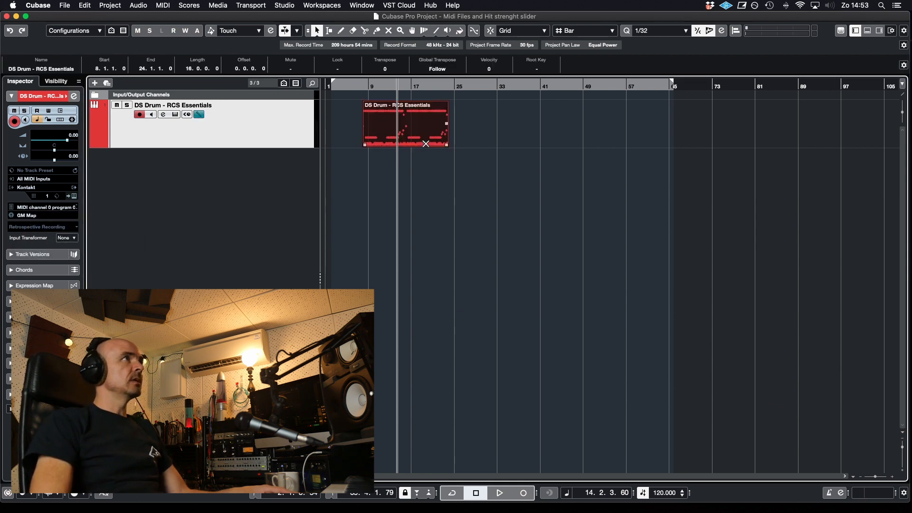
pyautogui.press('1')
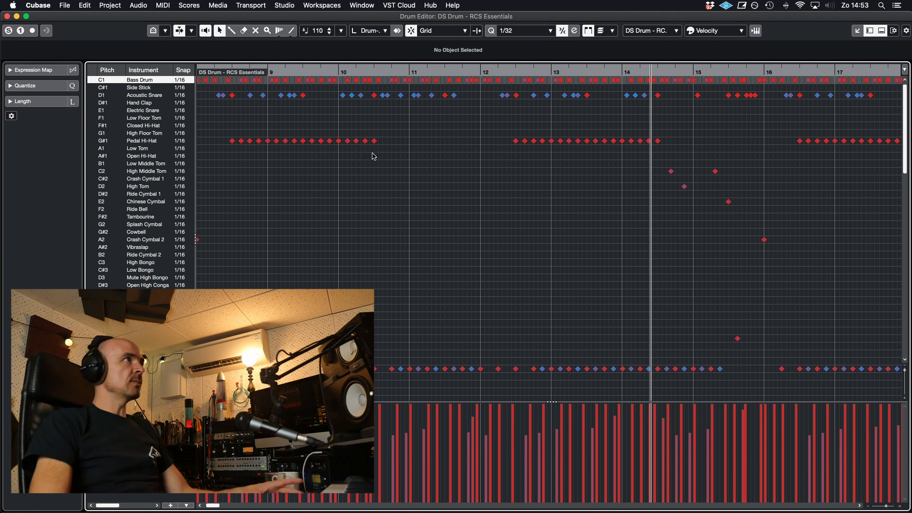
# Examine the pedal hi-hat notes and their velocities across the whole part in the Drum Editor
pyautogui.click(375, 141)
pyautogui.hscroll(-4, 398, 202)
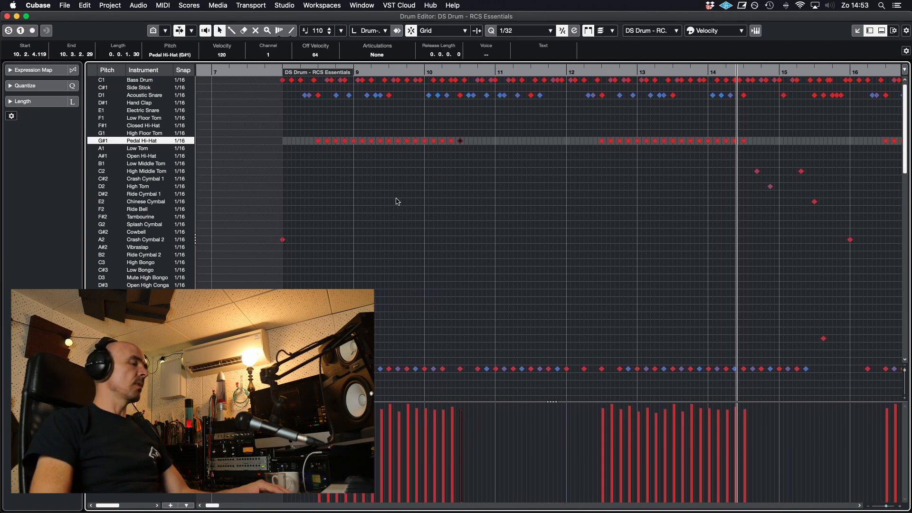
pyautogui.hotkey('shift', 'f')
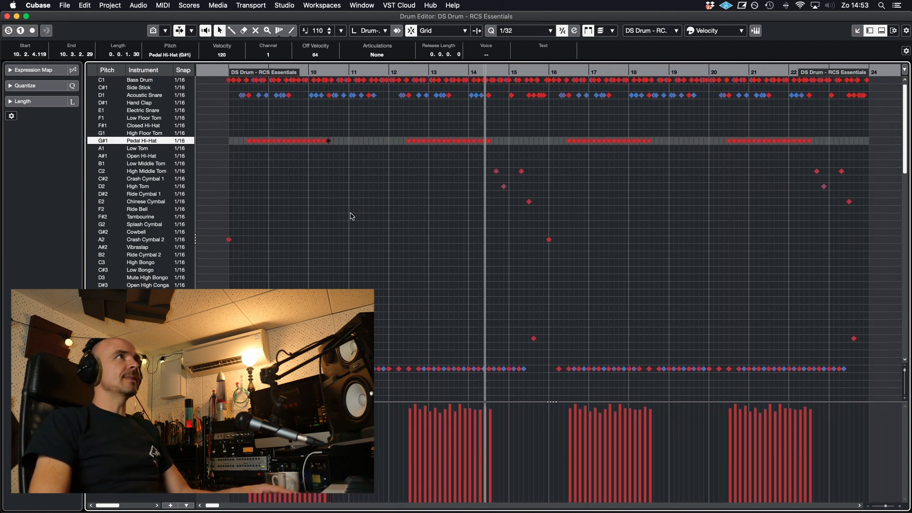
pyautogui.click(294, 217)
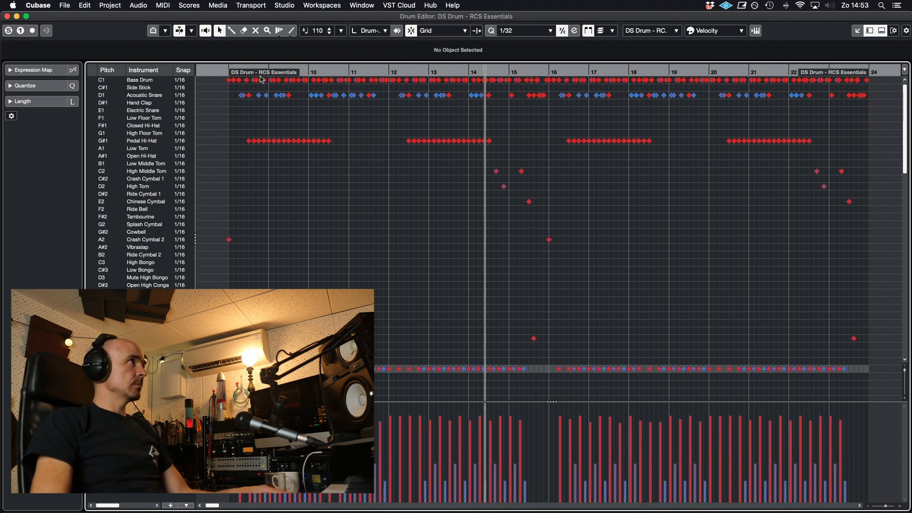
# Play the part from just before its start with the Drum Editor closed, and stop playback
pyautogui.click(215, 75)
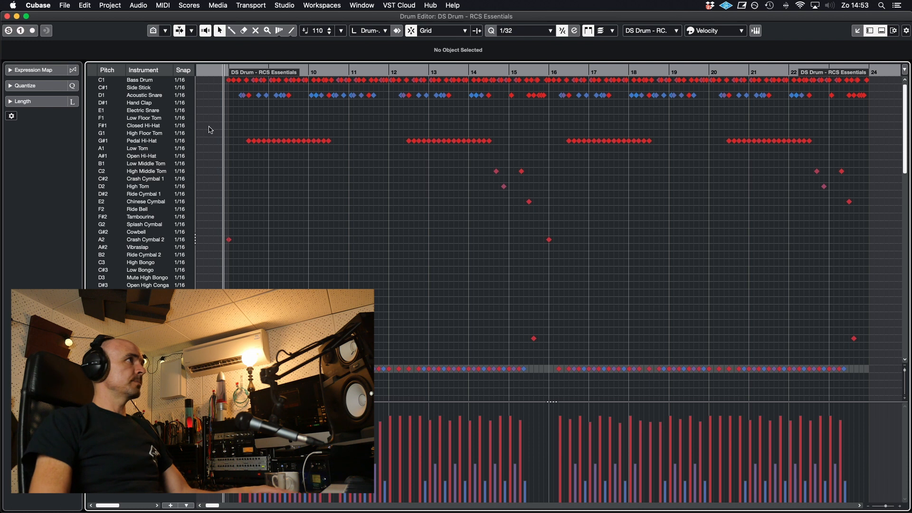
pyautogui.click(7, 16)
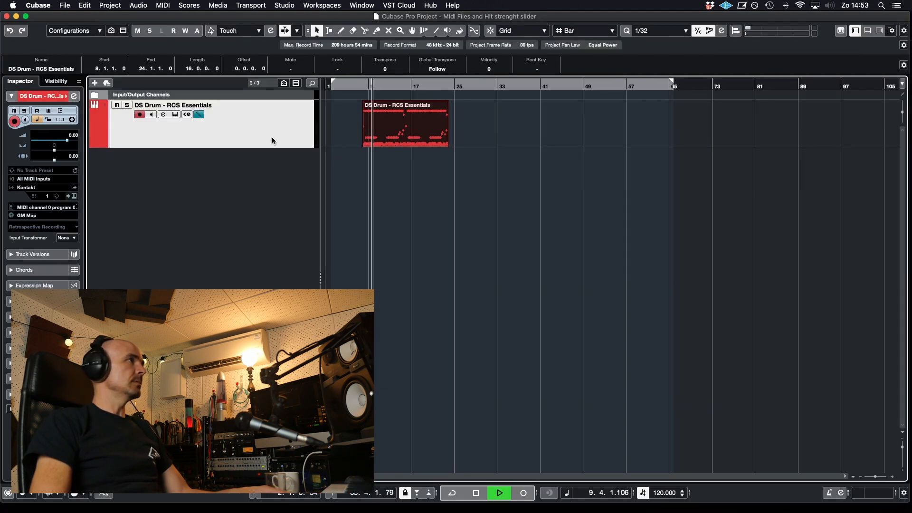
pyautogui.press('space')
# Set the MIDI channel of the DS drum - RCS Essentials instrument to Omni in Kontakt and close its window
pyautogui.click(74, 196)
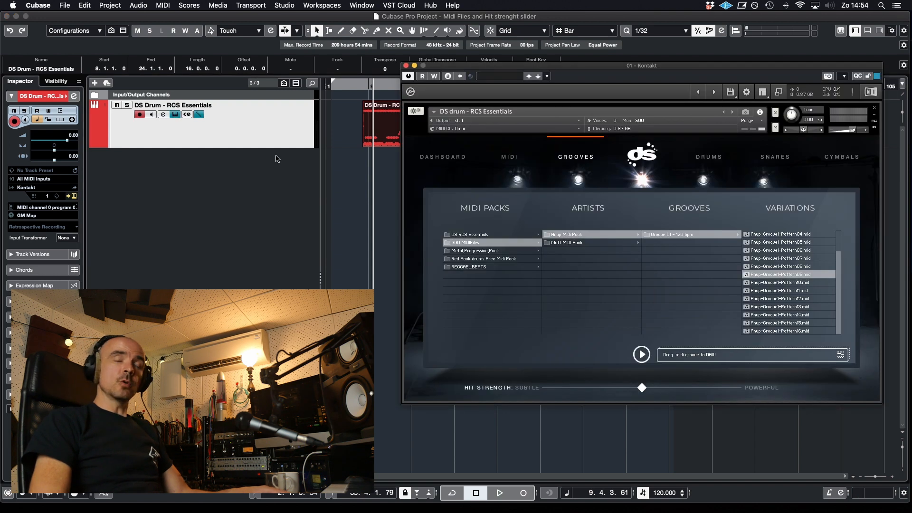
pyautogui.click(470, 129)
pyautogui.click(469, 137)
pyautogui.click(454, 129)
pyautogui.moveTo(492, 145)
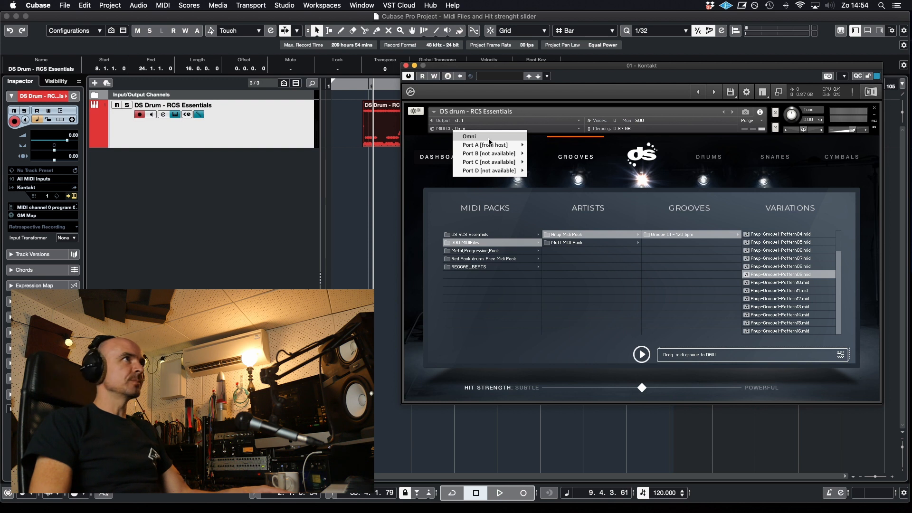
pyautogui.click(472, 138)
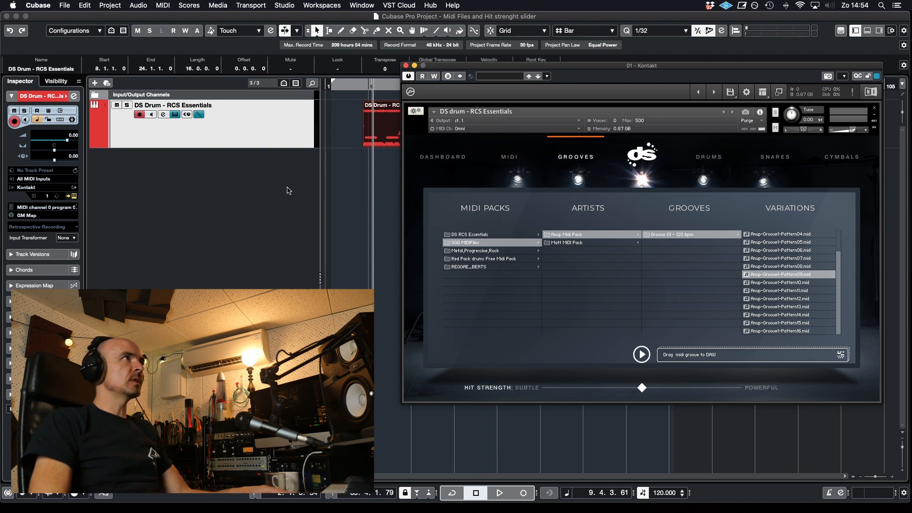
pyautogui.click(406, 66)
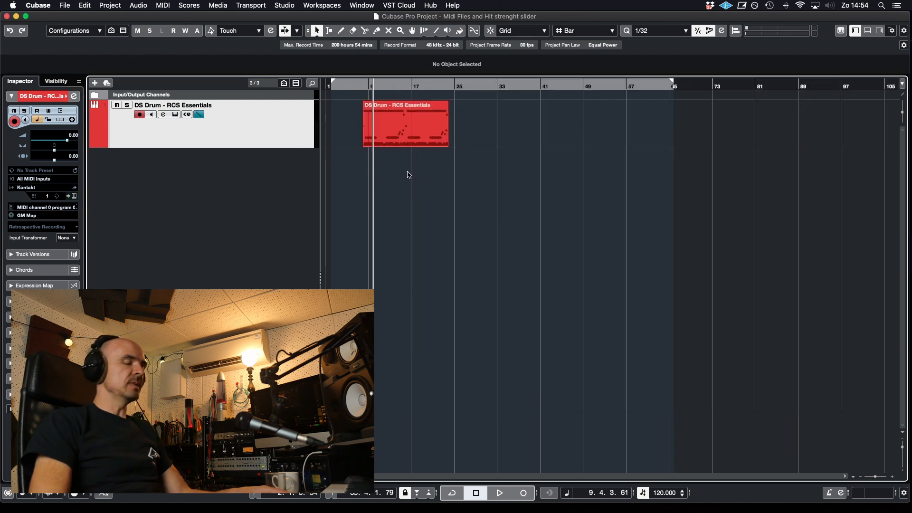
# Set the locators around the drum part, turn on cycle and start looped playback
pyautogui.click(390, 139)
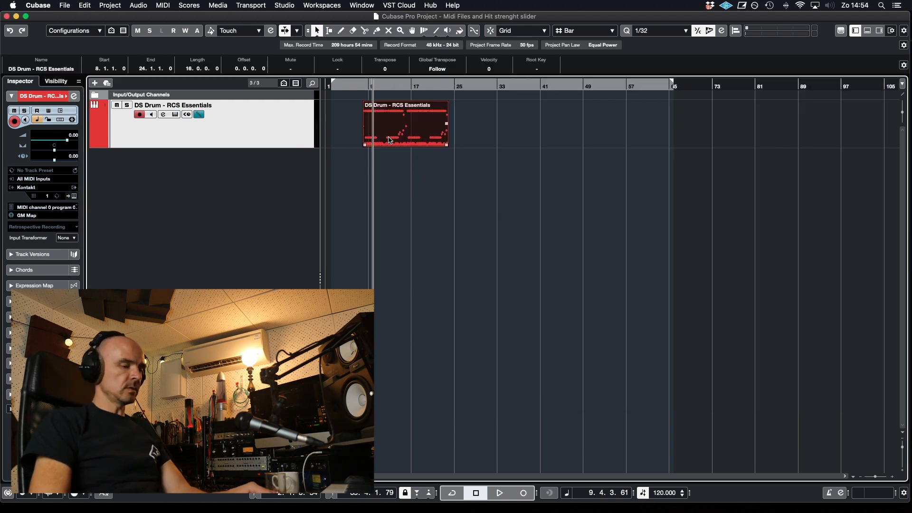
pyautogui.press('p')
pyautogui.press('KP_Divide')
pyautogui.press('space')
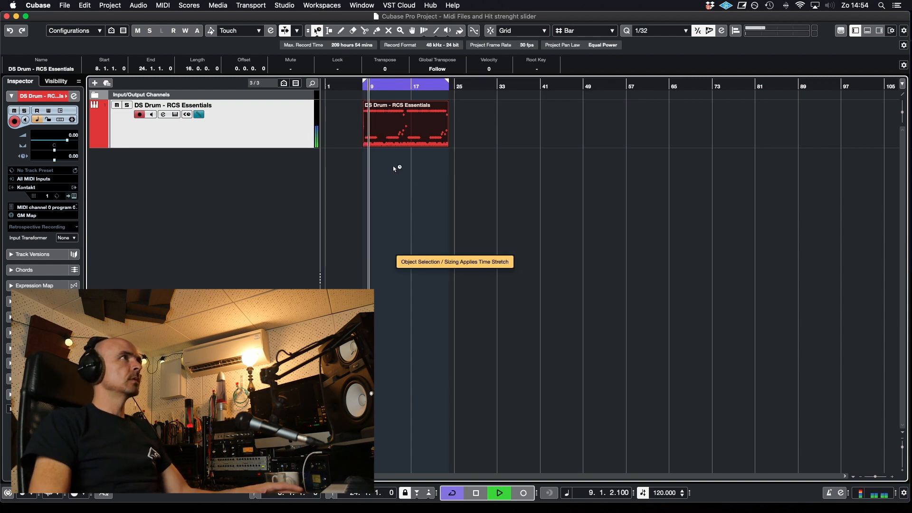
# Examine the velocities of individual pedal hi-hat and acoustic snare notes in the Drum Editor
pyautogui.doubleClick(399, 136)
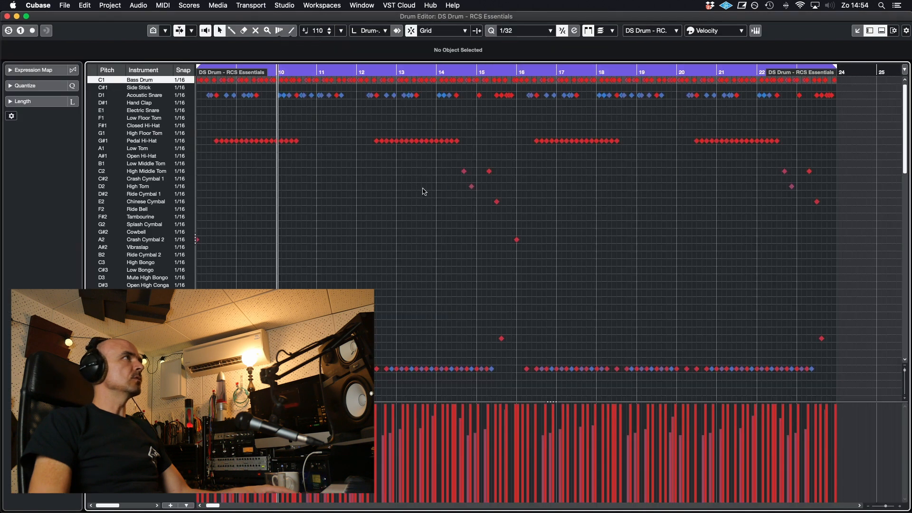
pyautogui.hscroll(-3, 424, 192)
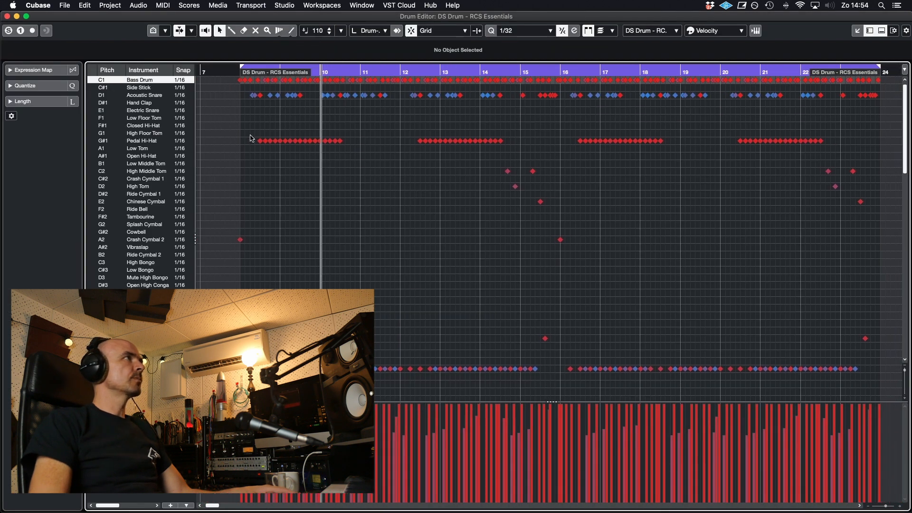
pyautogui.click(260, 141)
pyautogui.click(281, 141)
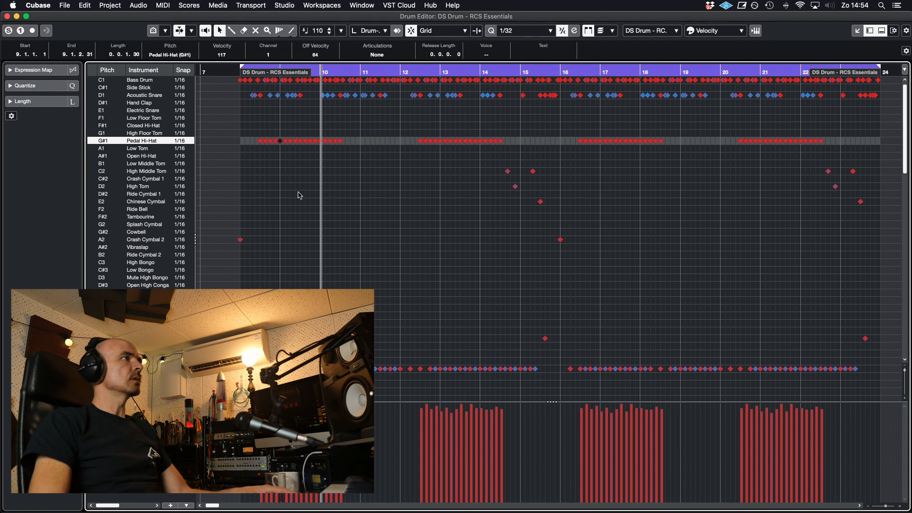
pyautogui.click(259, 96)
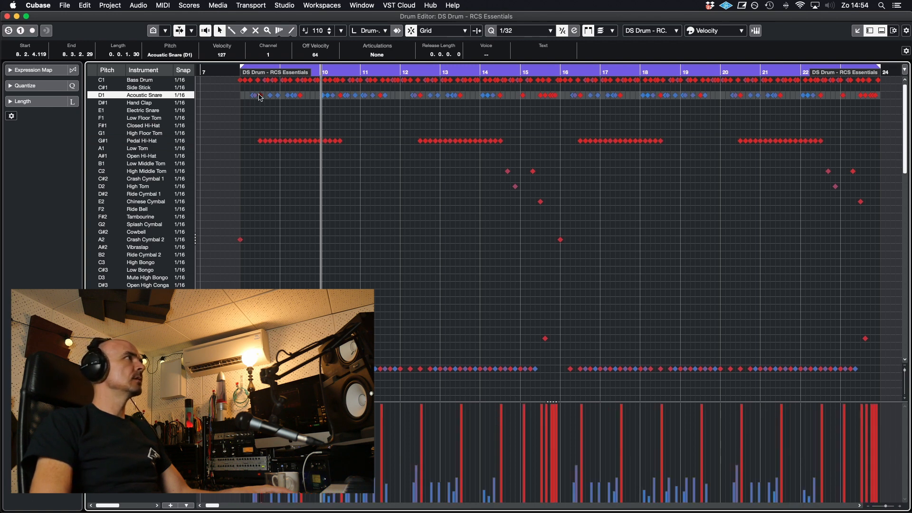
pyautogui.click(254, 95)
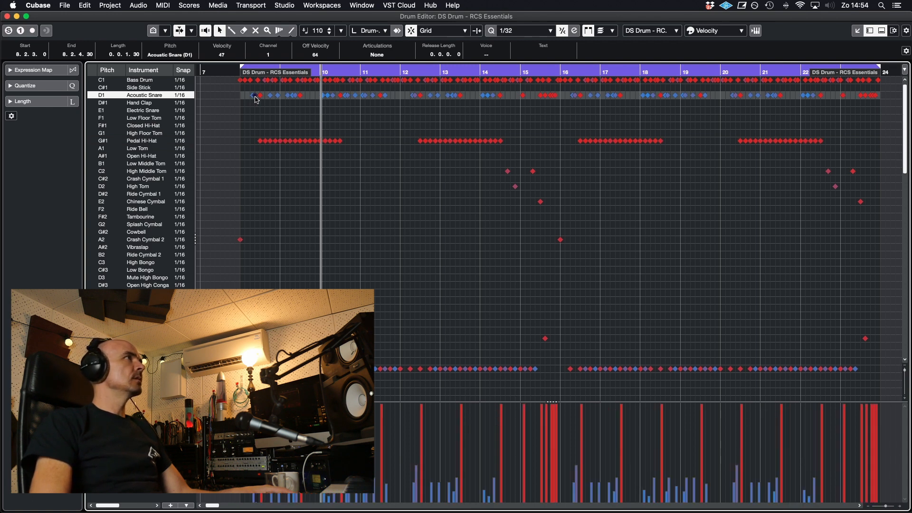
pyautogui.click(276, 107)
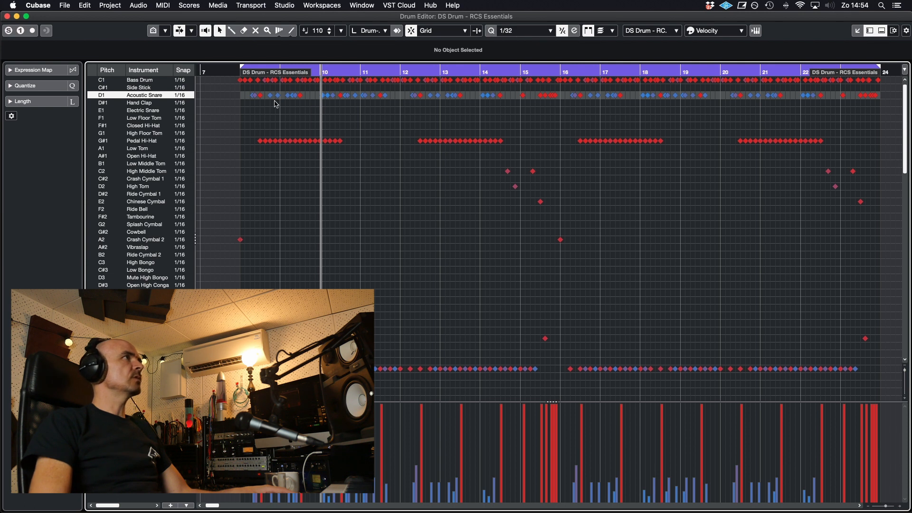
# Audition individual Crash Cymbal 2, Chinese Cymbal, High Tom and High Middle Tom notes in the first half of the drum part
pyautogui.click(244, 80)
pyautogui.click(240, 240)
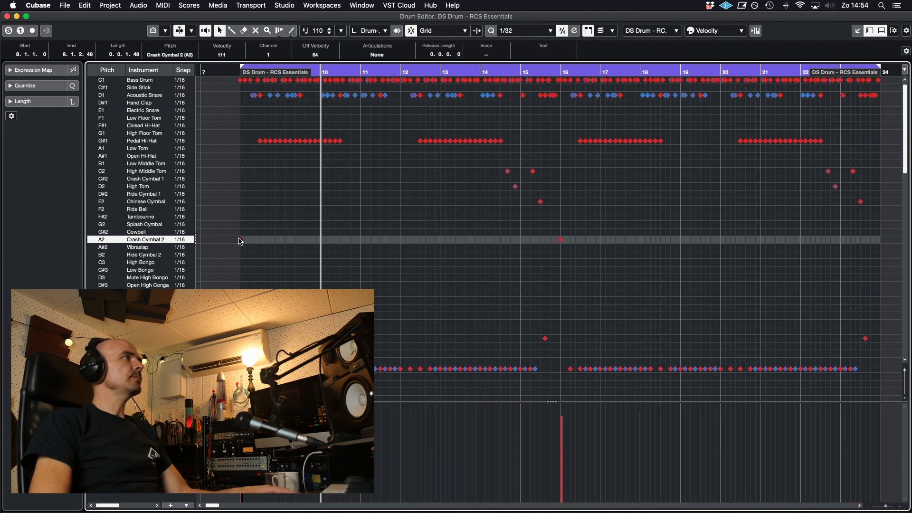
pyautogui.click(542, 208)
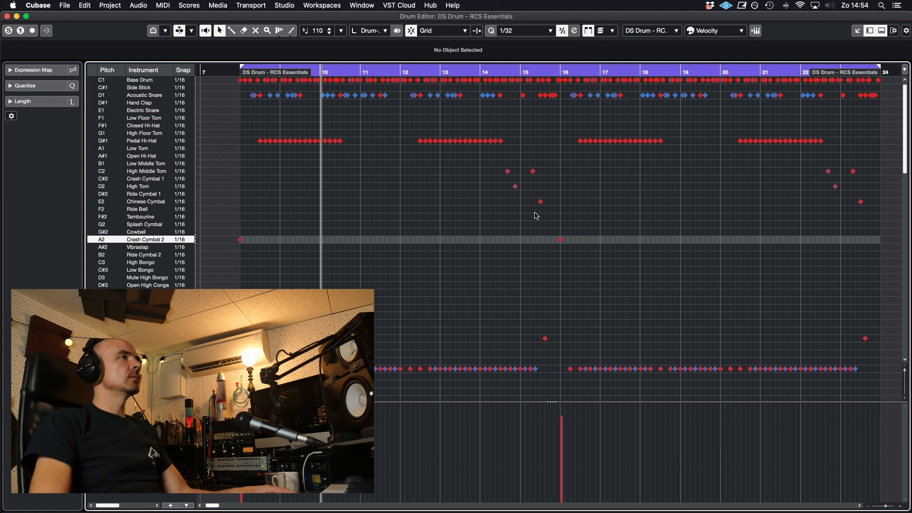
pyautogui.click(541, 202)
pyautogui.click(516, 187)
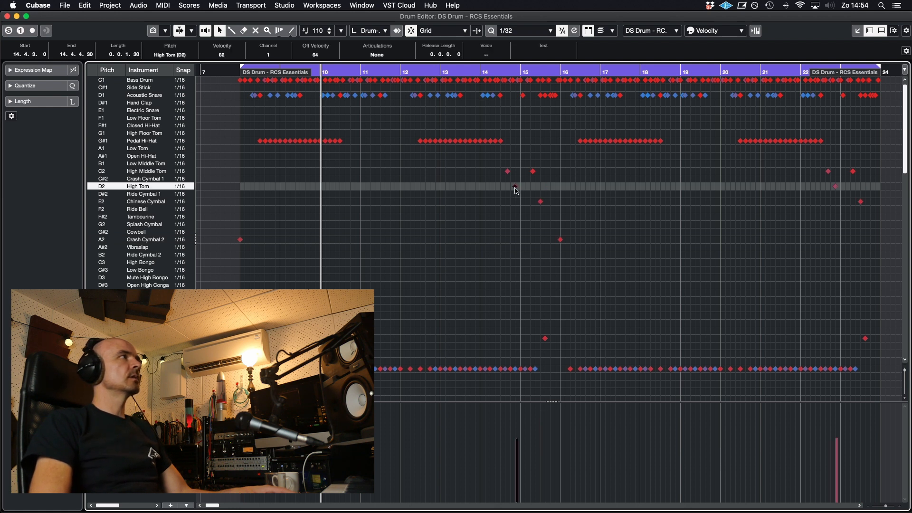
pyautogui.click(516, 192)
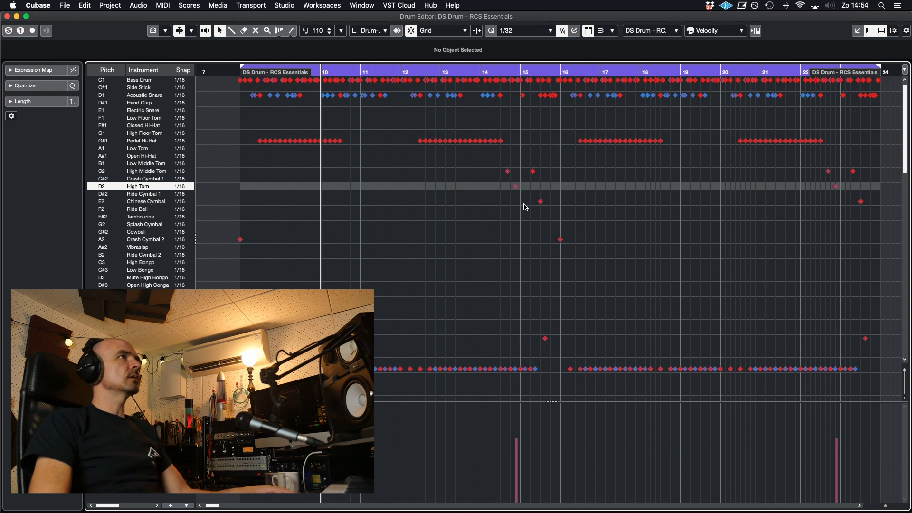
pyautogui.click(516, 187)
pyautogui.click(508, 171)
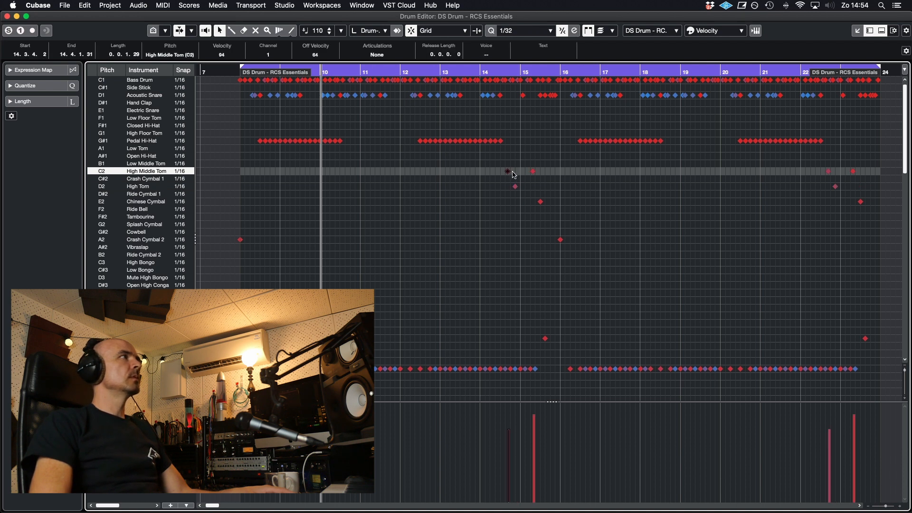
pyautogui.click(515, 187)
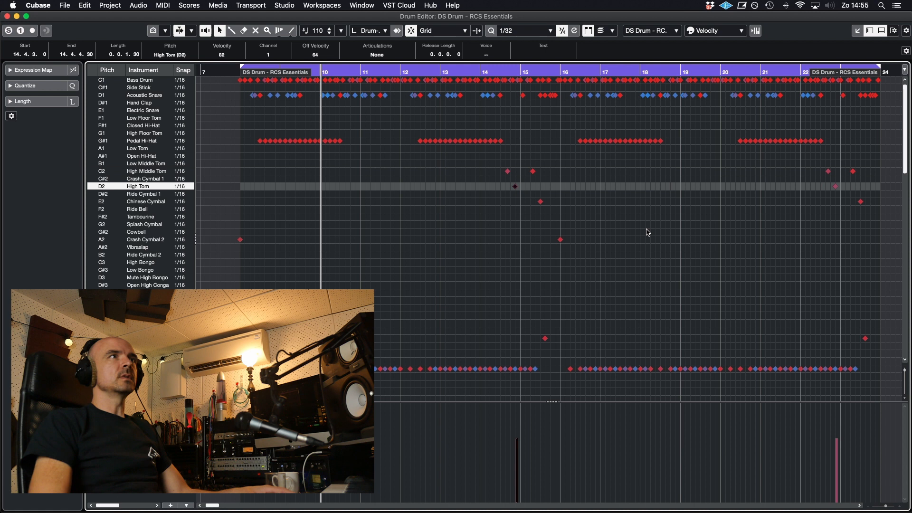
# Audition the High Tom, High Middle Tom and Chinese Cymbal notes in the closing fill around bars 22 and 23
pyautogui.click(835, 186)
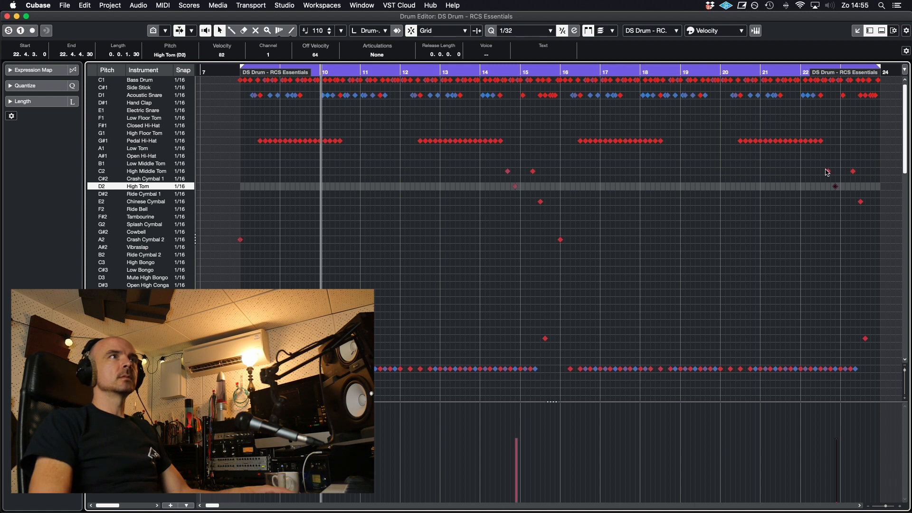
pyautogui.click(828, 171)
pyautogui.click(853, 171)
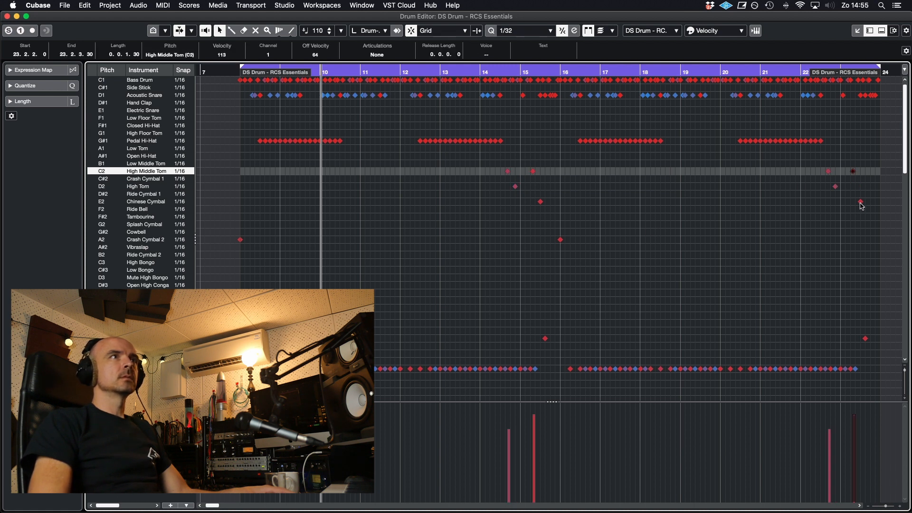
pyautogui.click(861, 202)
# Audition individual Long Guiro (D4) notes near the end and at the start of the part
pyautogui.click(814, 370)
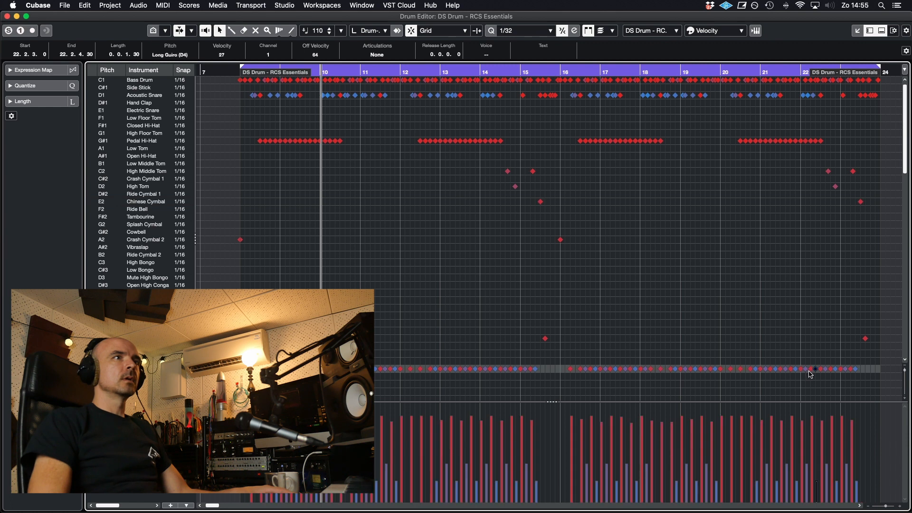
pyautogui.click(796, 369)
pyautogui.click(785, 370)
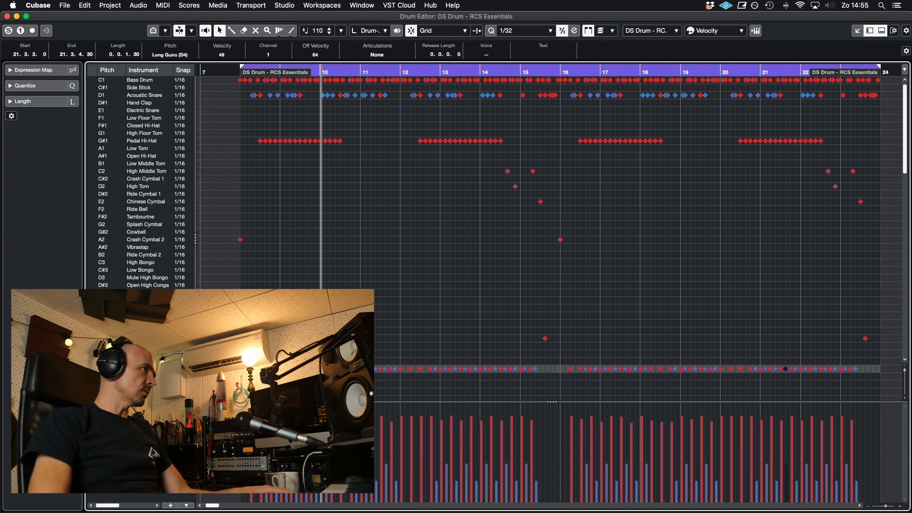
pyautogui.click(250, 369)
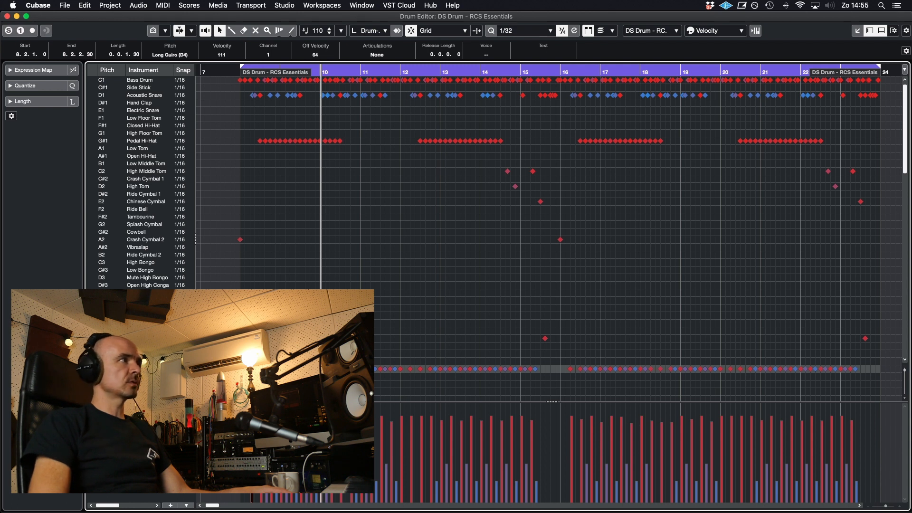
# Close the separate Drum Editor and show the drum part in the lower-zone editor beside the Kontakt instrument's MIDI Assignments page
pyautogui.click(7, 16)
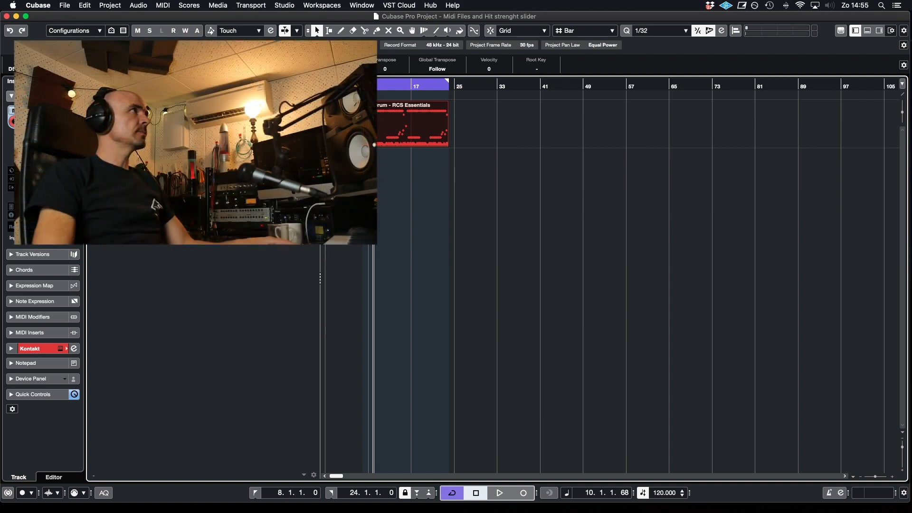
pyautogui.click(142, 116)
pyautogui.click(505, 162)
pyautogui.click(868, 31)
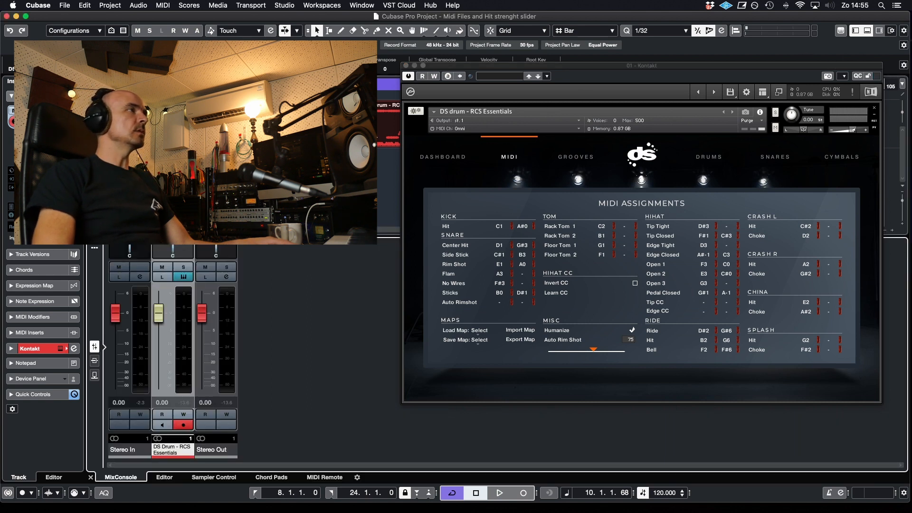
pyautogui.click(164, 477)
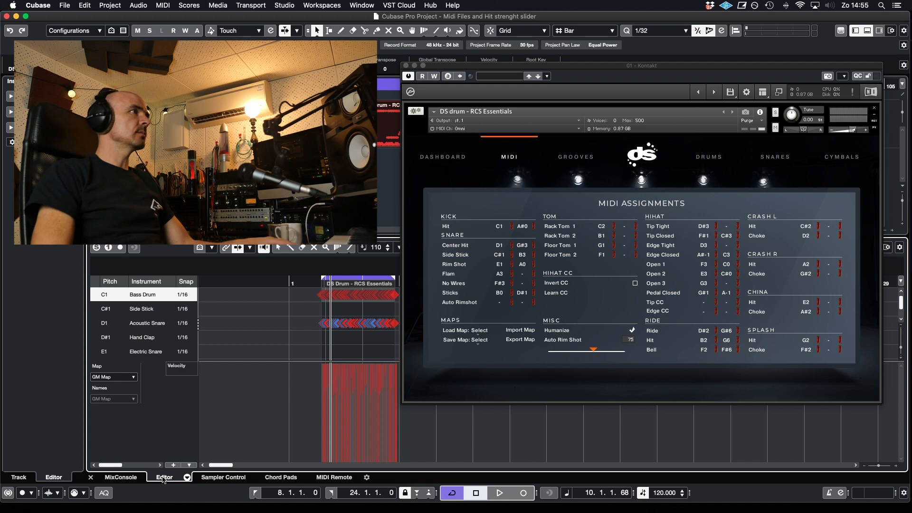
# Shrink the velocity lane to enlarge the note display in the lower-zone drum editor and zoom in on the part
pyautogui.press('h')
pyautogui.moveTo(272, 362); pyautogui.dragTo(264, 426)
pyautogui.press('h')
pyautogui.press('h')
pyautogui.press('h')
# Look through the part's drum lanes down to Maracas and back up to the toms, using lower lane rows
pyautogui.hscroll(2, 259, 387)
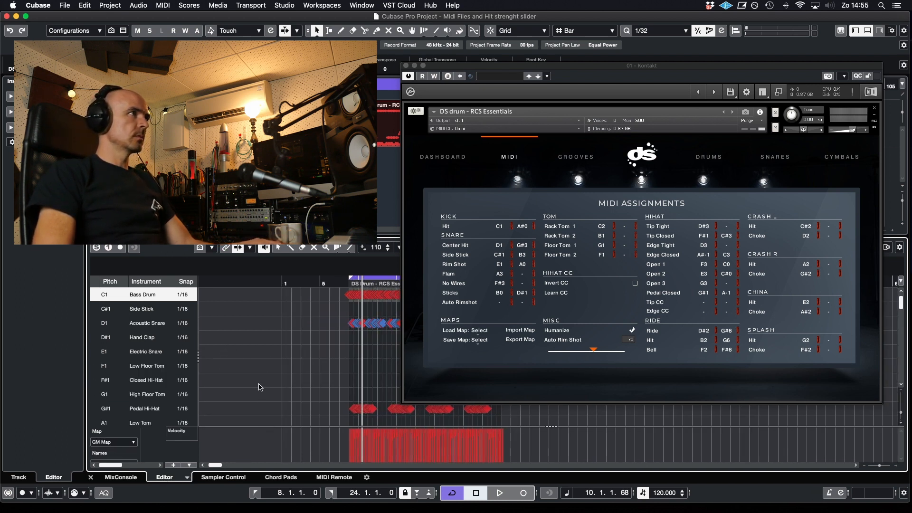
pyautogui.hscroll(4, 259, 388)
pyautogui.scroll(-3, 259, 387)
pyautogui.hscroll(2, 259, 387)
pyautogui.scroll(-5, 259, 387)
pyautogui.scroll(1, 259, 387)
pyautogui.scroll(-3, 259, 388)
pyautogui.scroll(2, 259, 387)
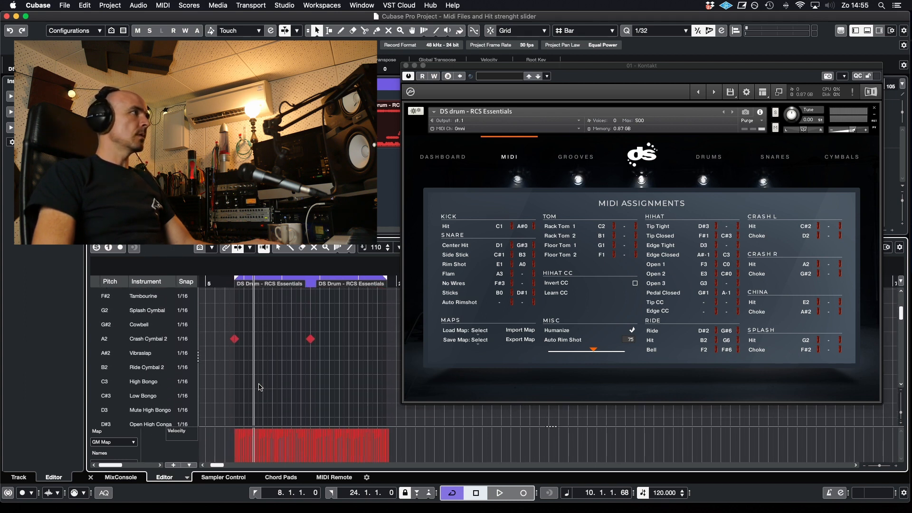
pyautogui.moveTo(902, 411); pyautogui.dragTo(900, 390)
pyautogui.scroll(-5, 313, 389)
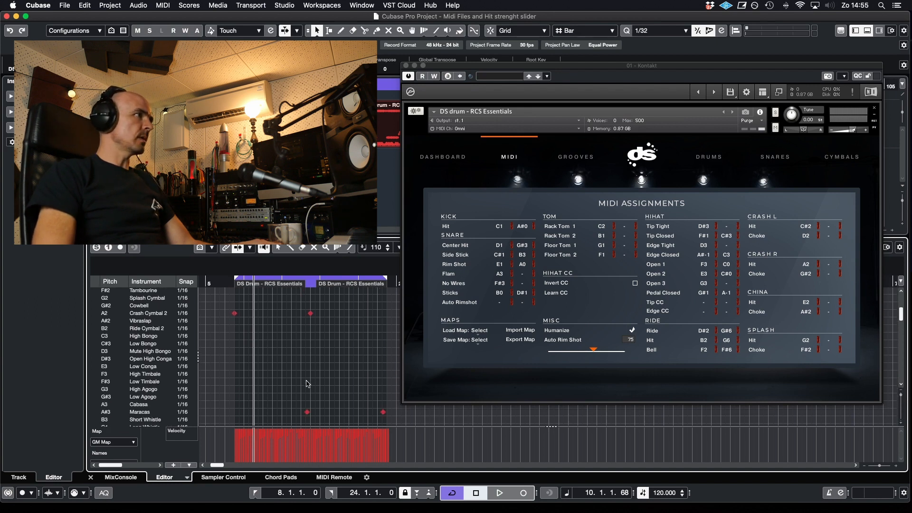
pyautogui.scroll(5, 280, 383)
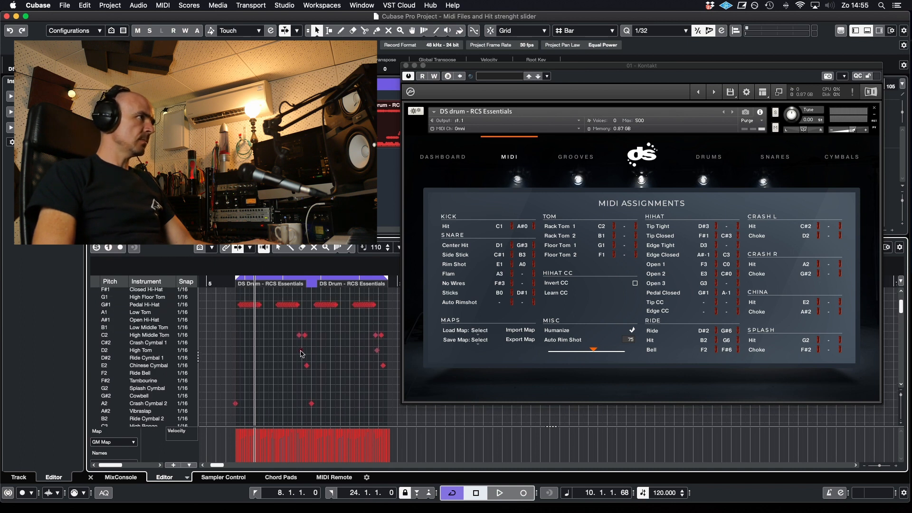
# Audition the High Tom (D2) and High Middle Tom (C2) notes and compare them with the instrument's tom assignments
pyautogui.click(301, 351)
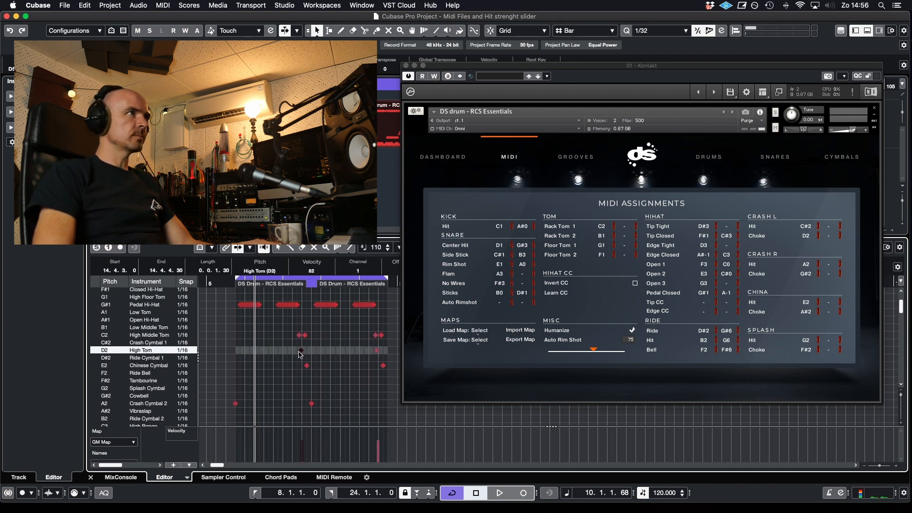
pyautogui.click(298, 336)
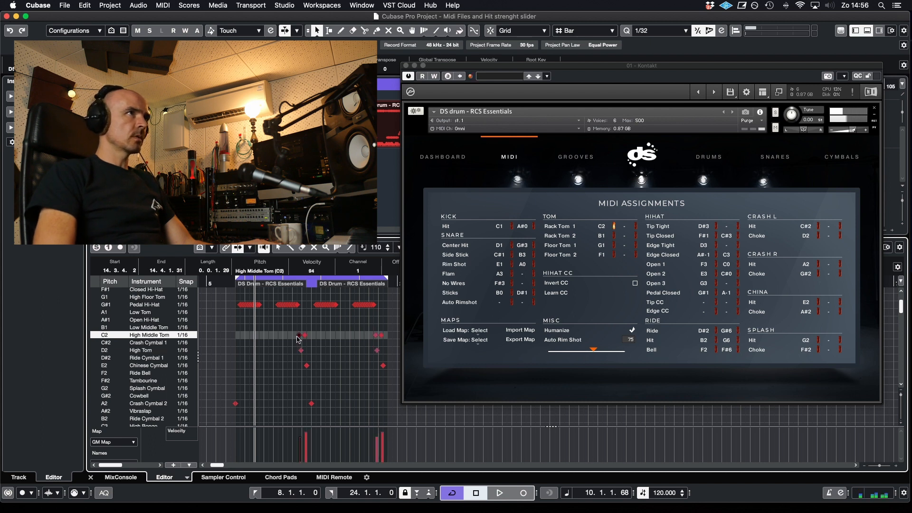
pyautogui.click(305, 336)
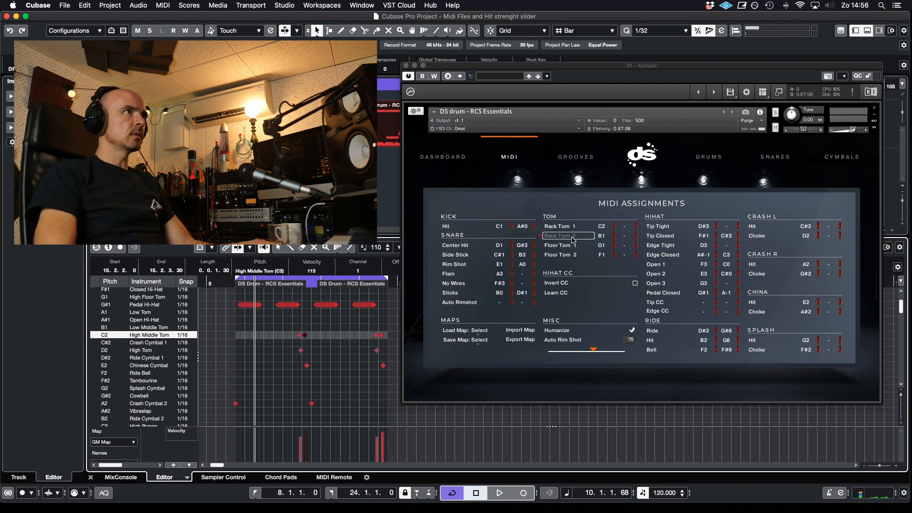
# Assign Rack Tom 2 to C2 by MIDI learn, using the part's High Middle Tom notes
pyautogui.click(545, 237)
pyautogui.click(300, 338)
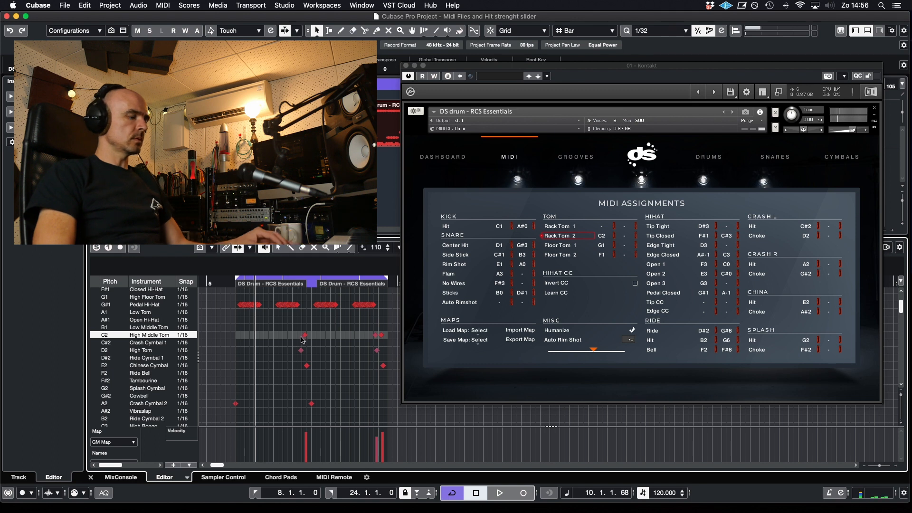
pyautogui.click(298, 336)
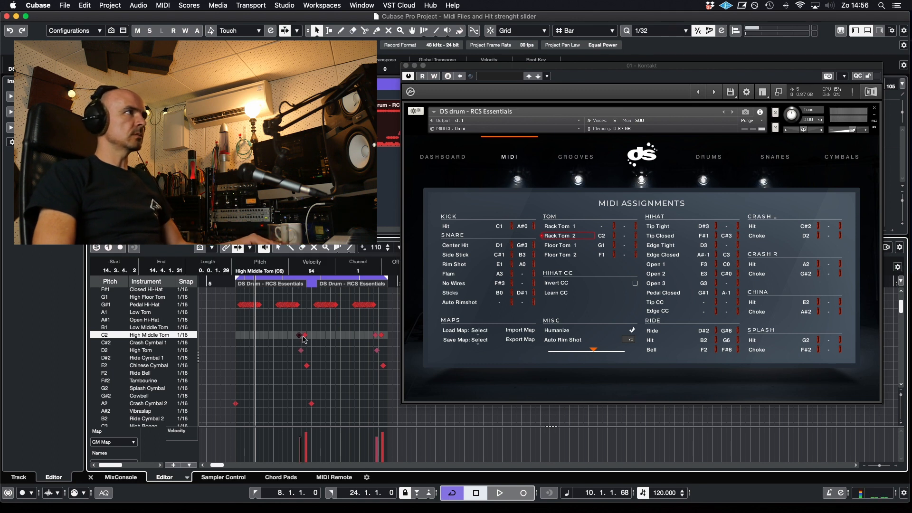
pyautogui.click(303, 336)
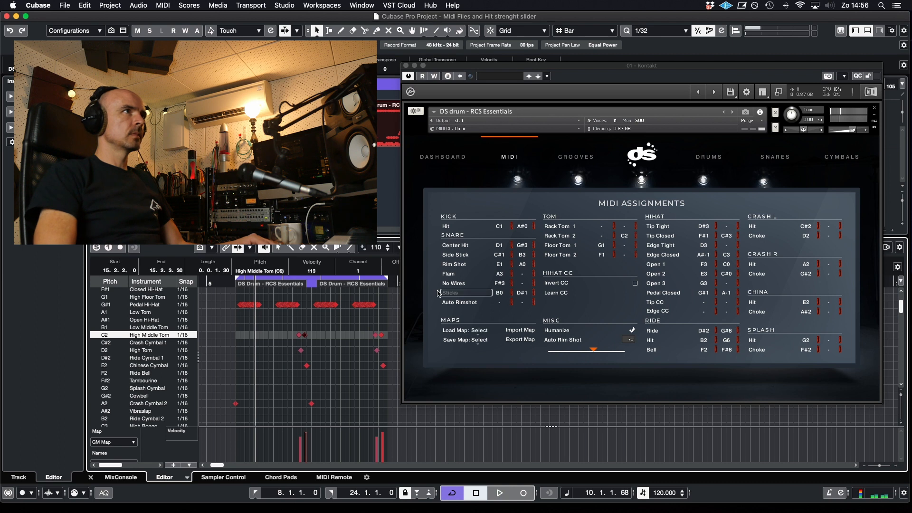
# Assign Rack Tom 1 to D2 by MIDI learn, using the part's High Tom note
pyautogui.click(547, 229)
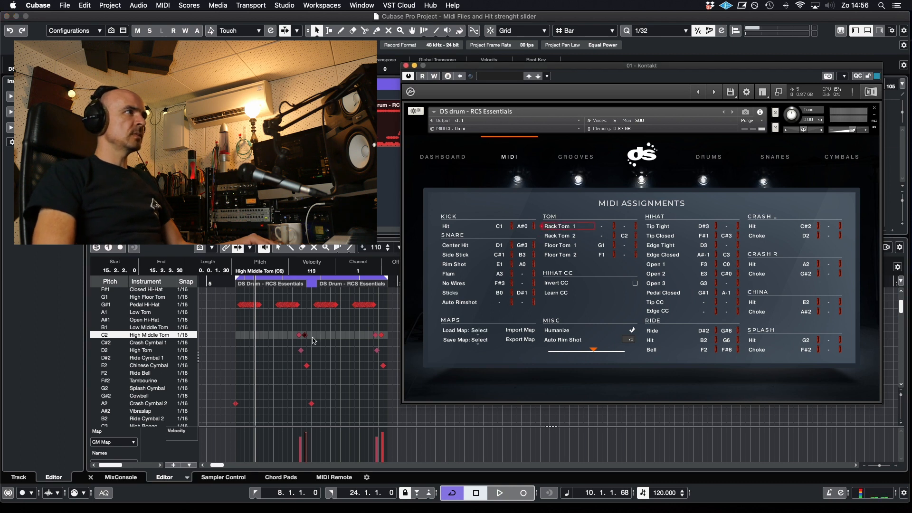
pyautogui.click(301, 351)
pyautogui.click(333, 352)
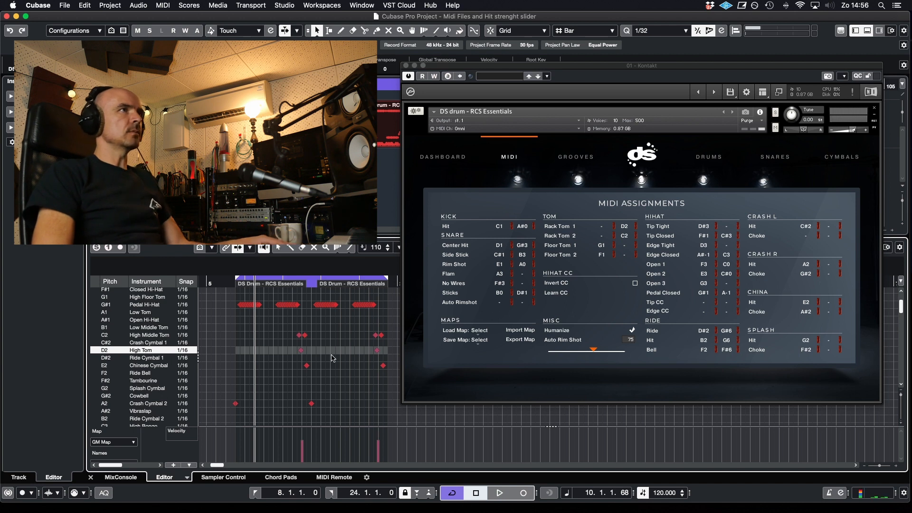
# Assign the Crash L hit to D4 by MIDI learn, using the part's Long Guiro notes
pyautogui.scroll(-5, 334, 357)
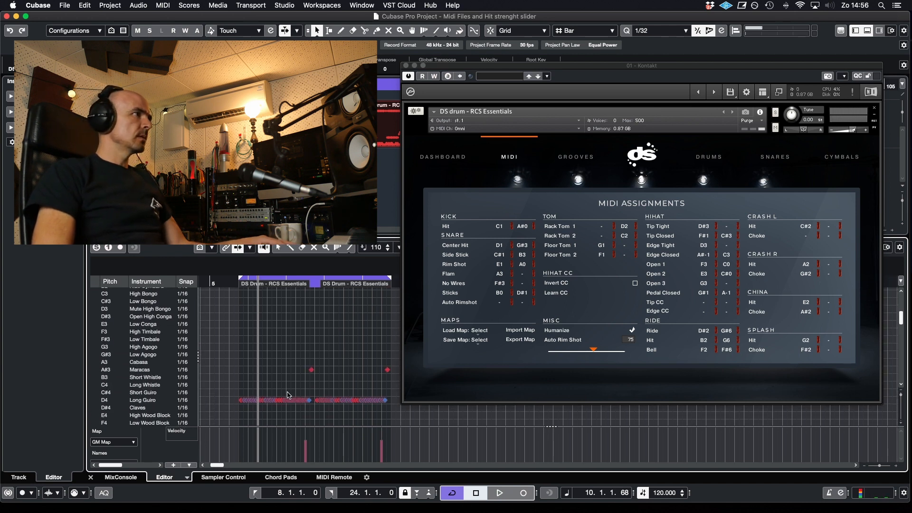
pyautogui.click(291, 401)
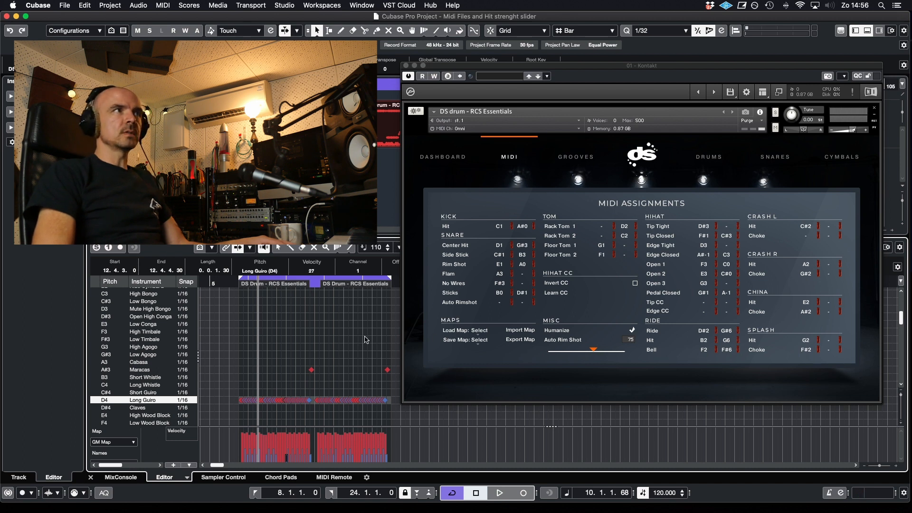
pyautogui.click(753, 228)
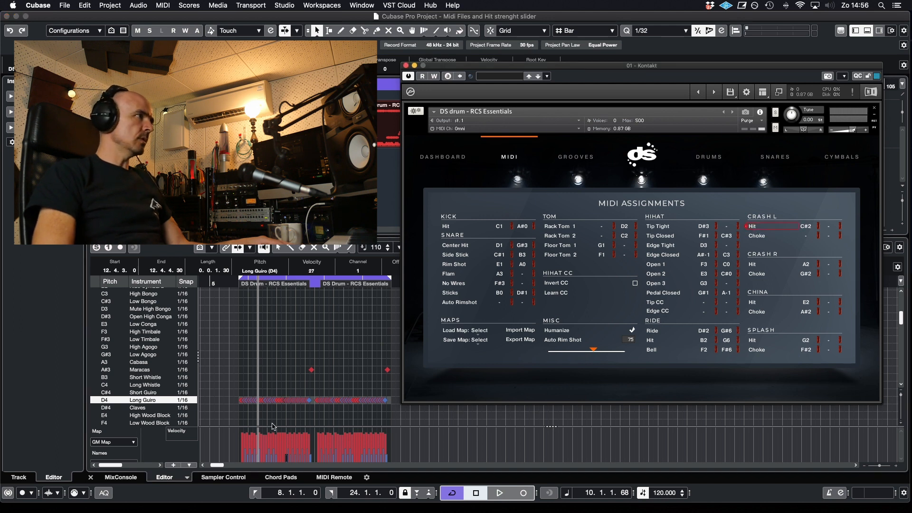
pyautogui.click(266, 404)
pyautogui.click(270, 401)
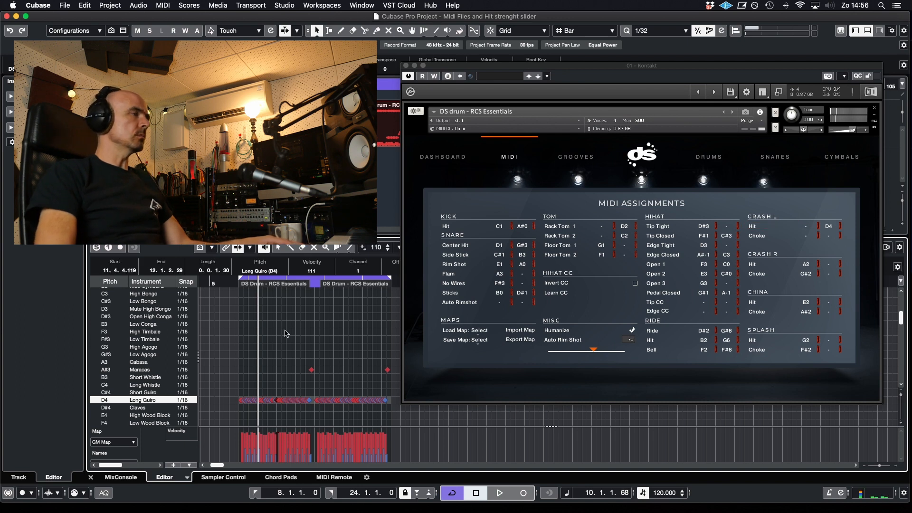
# Play the drum part from the left locator with the new assignments, and stop playback
pyautogui.press('KP_1')
pyautogui.press('space')
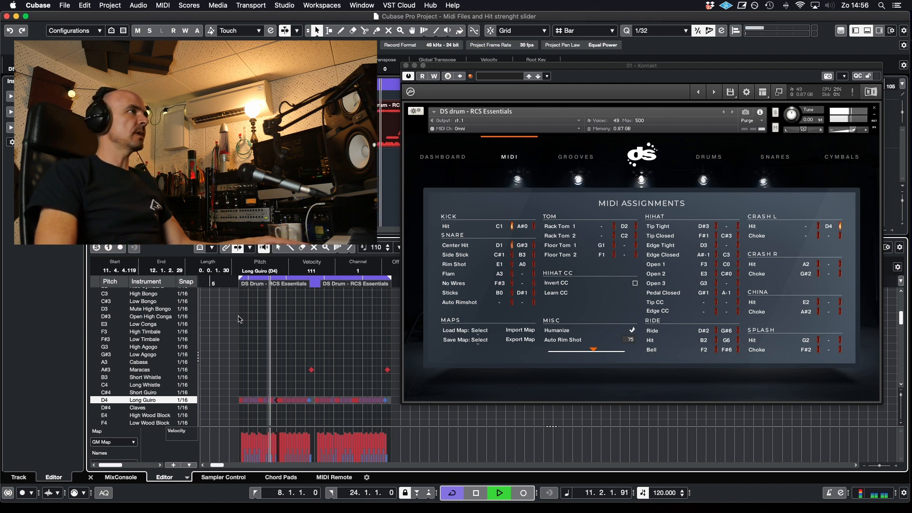
pyautogui.click(343, 333)
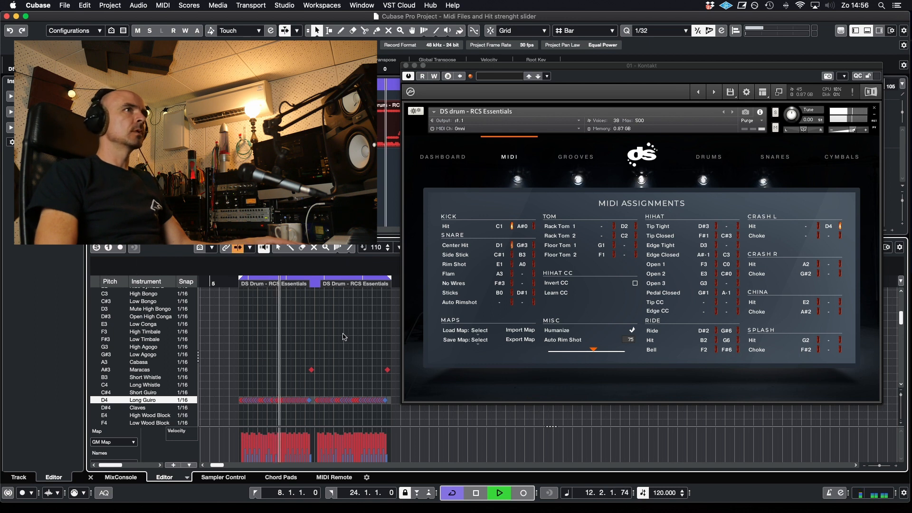
pyautogui.press('space')
# Open the instrument's Grooves page and bring the Bass Drum and Acoustic Snare lanes back into view in the editor
pyautogui.click(765, 273)
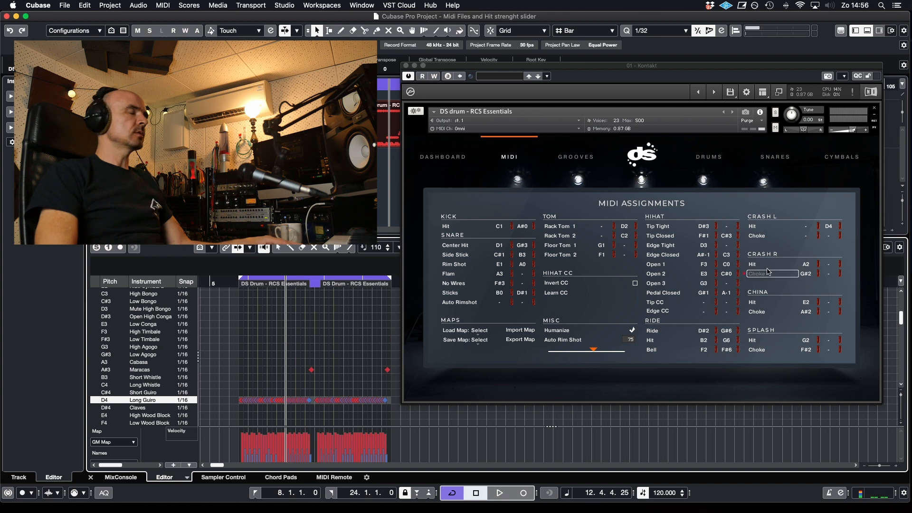
pyautogui.click(642, 156)
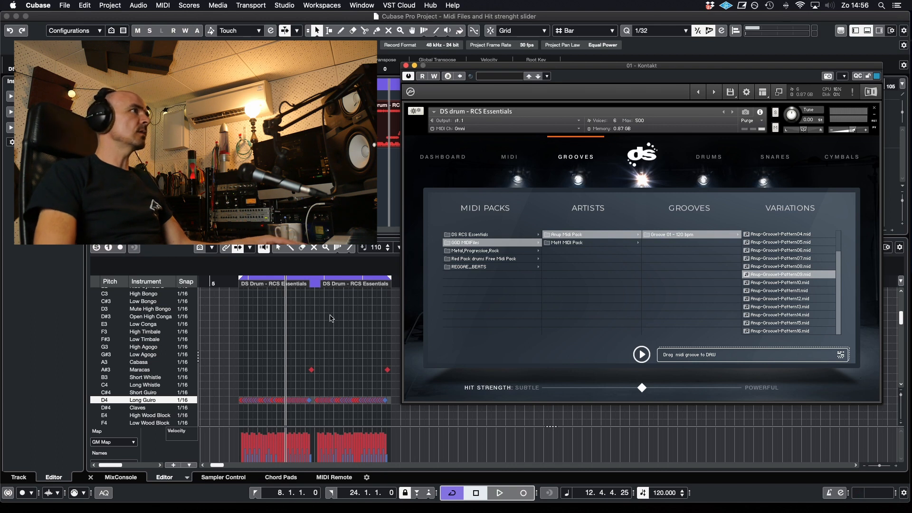
pyautogui.scroll(6, 325, 347)
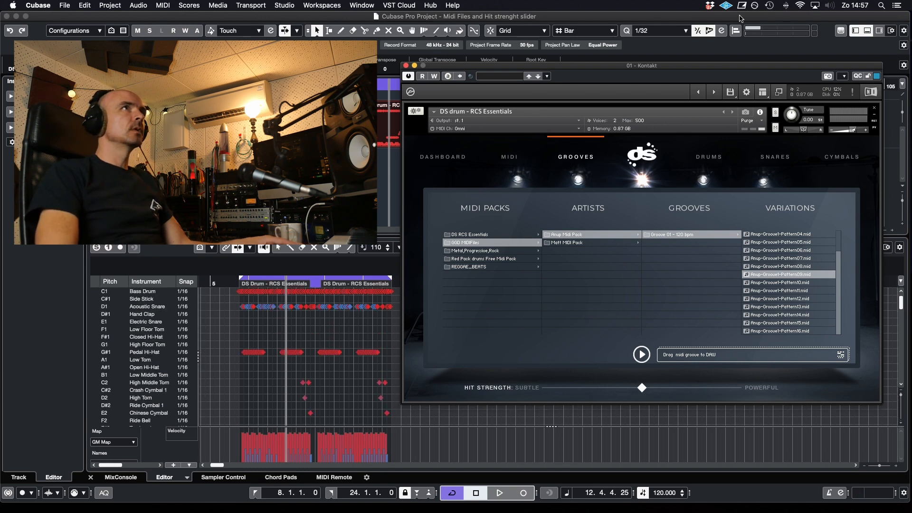
# Hide the lower editor and try the instrument's Hit Strength slider between Subtle and Powerful, leaving it slightly above the middle
pyautogui.click(868, 30)
pyautogui.click(868, 32)
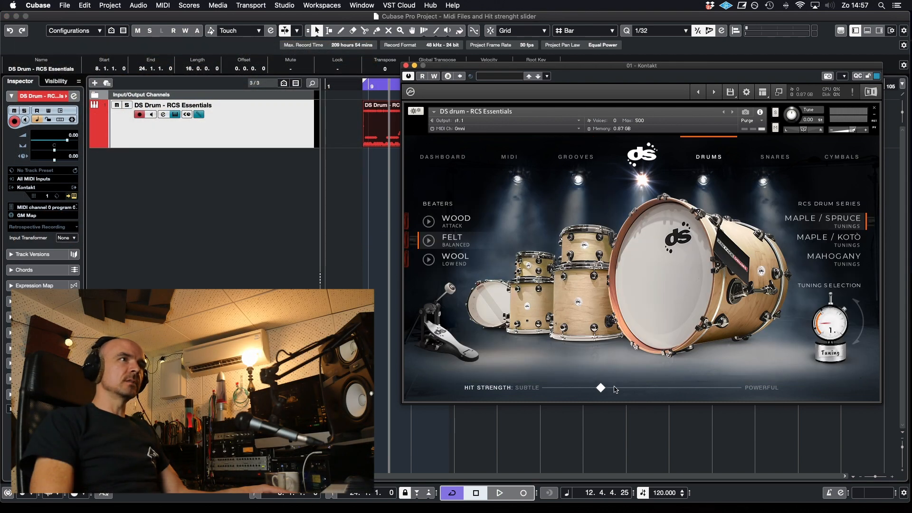
pyautogui.moveTo(724, 388); pyautogui.dragTo(698, 389)
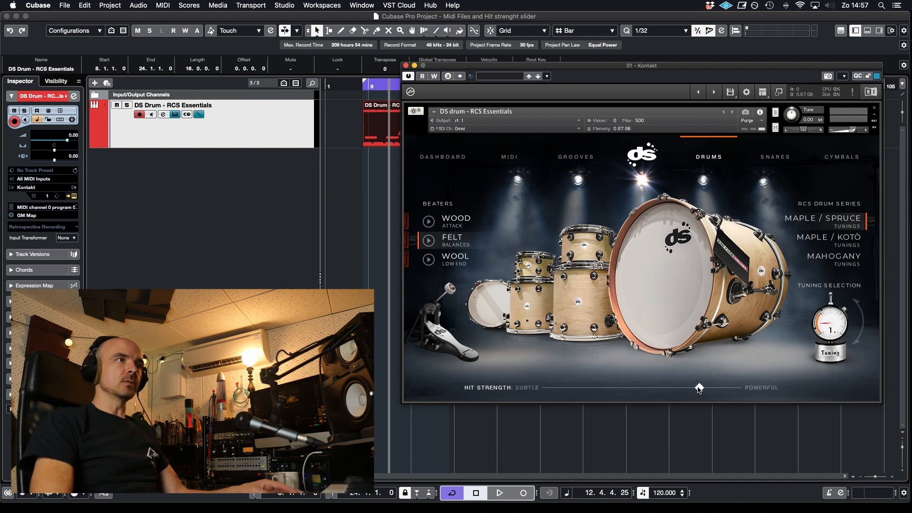
pyautogui.moveTo(699, 388); pyautogui.dragTo(642, 388)
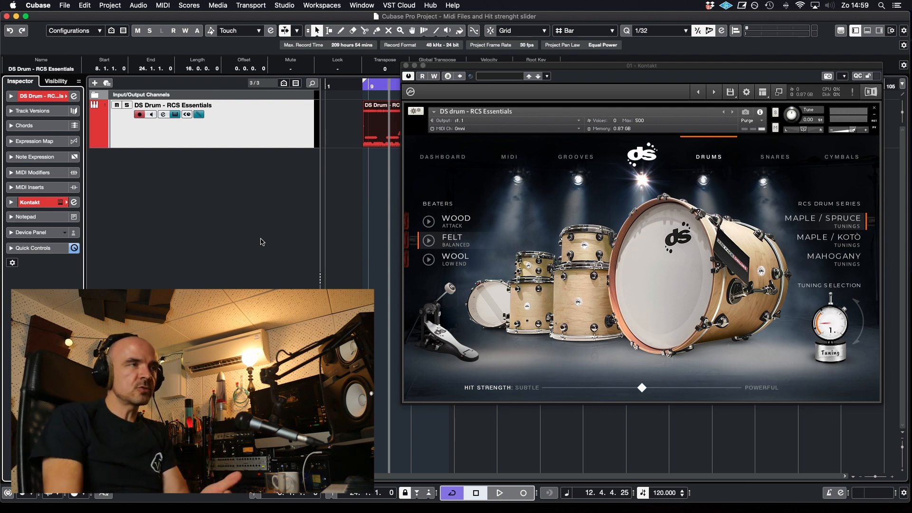
pyautogui.click(641, 391)
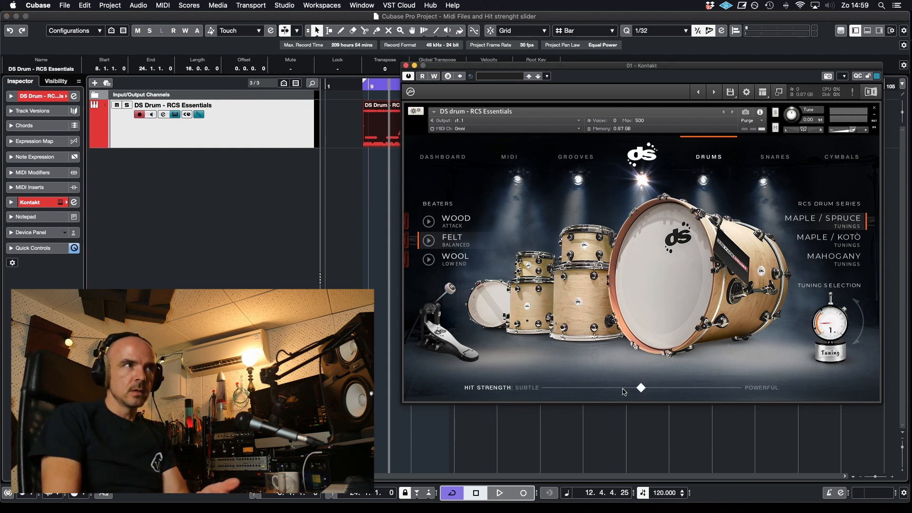
pyautogui.moveTo(712, 387); pyautogui.dragTo(661, 388)
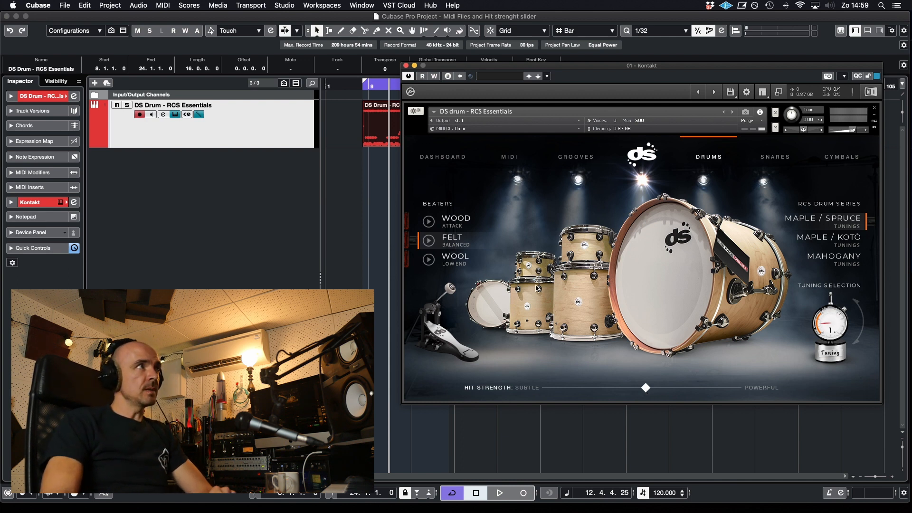
# Open the DS Drum - RCS Essentials part in the Drum Editor and enlarge its velocity lane
pyautogui.doubleClick(381, 119)
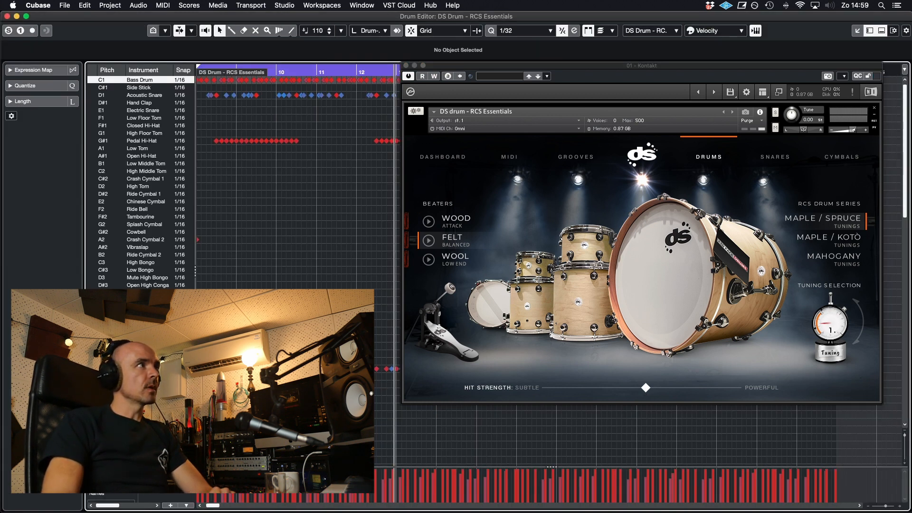
pyautogui.moveTo(289, 458); pyautogui.dragTo(290, 327)
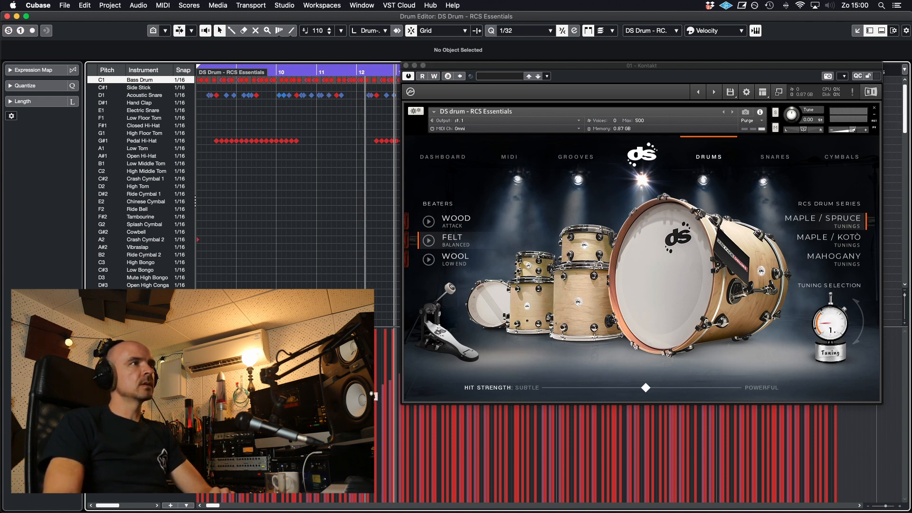
# Move the instrument's Hit Strength slider around its middle and on toward Powerful
pyautogui.click(650, 389)
pyautogui.moveTo(678, 391); pyautogui.dragTo(658, 394)
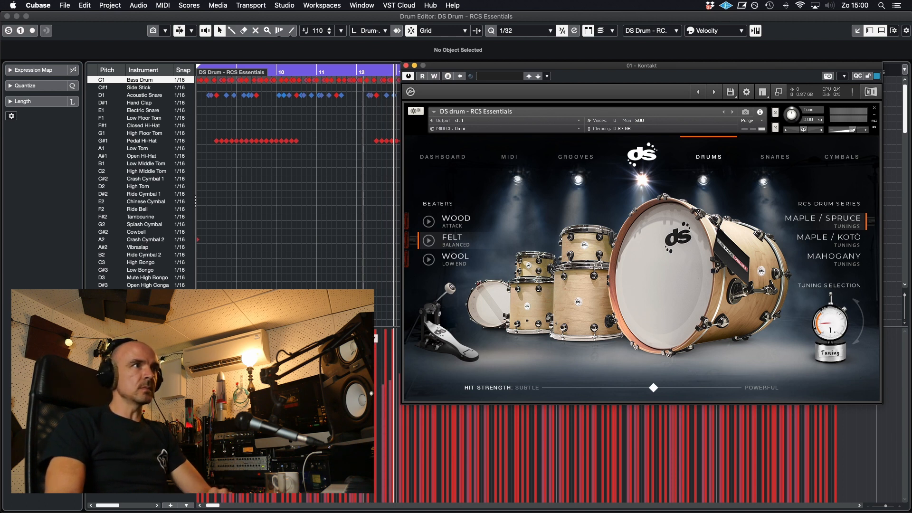
pyautogui.moveTo(636, 388); pyautogui.dragTo(698, 388)
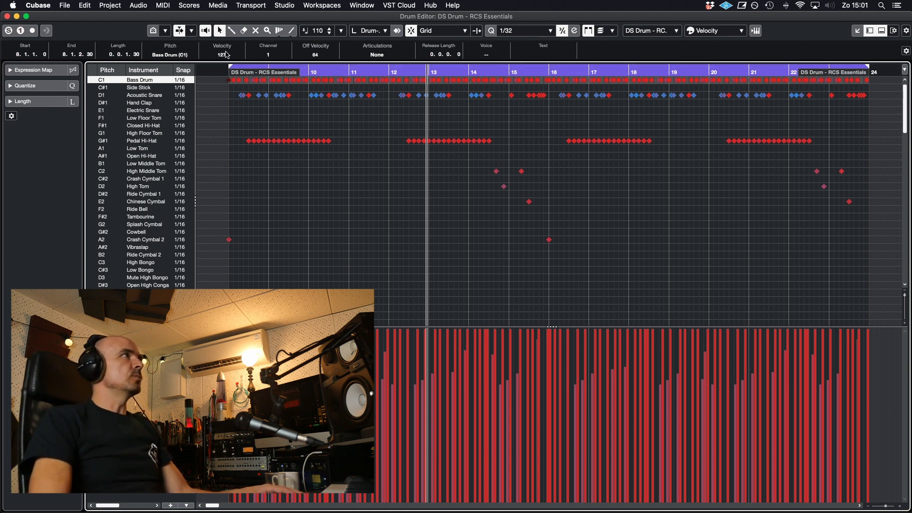
# Examine the velocities of individual Bass Drum, Acoustic Snare and Pedal Hi-Hat notes in the part
pyautogui.click(223, 70)
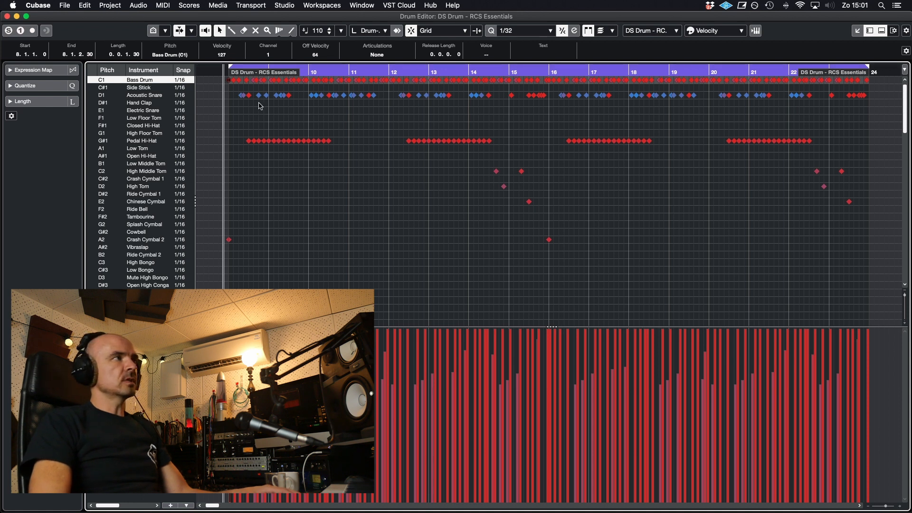
pyautogui.click(233, 80)
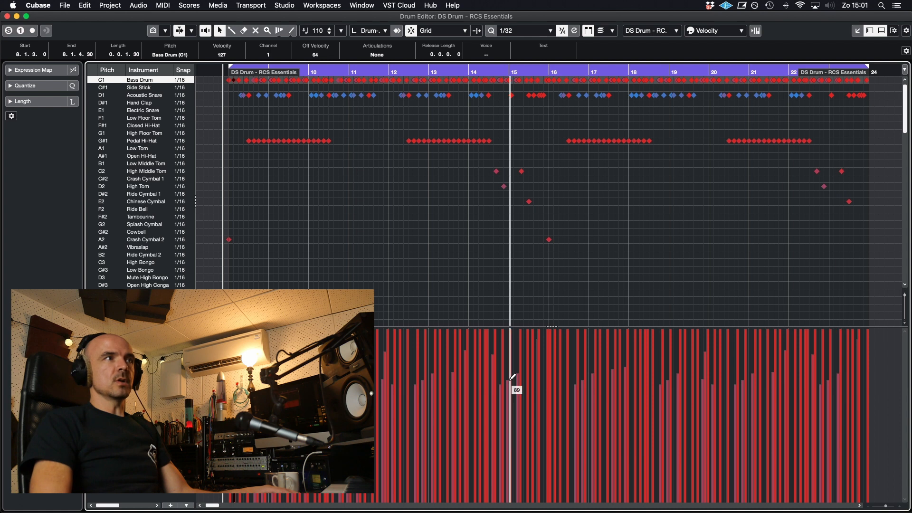
pyautogui.click(291, 102)
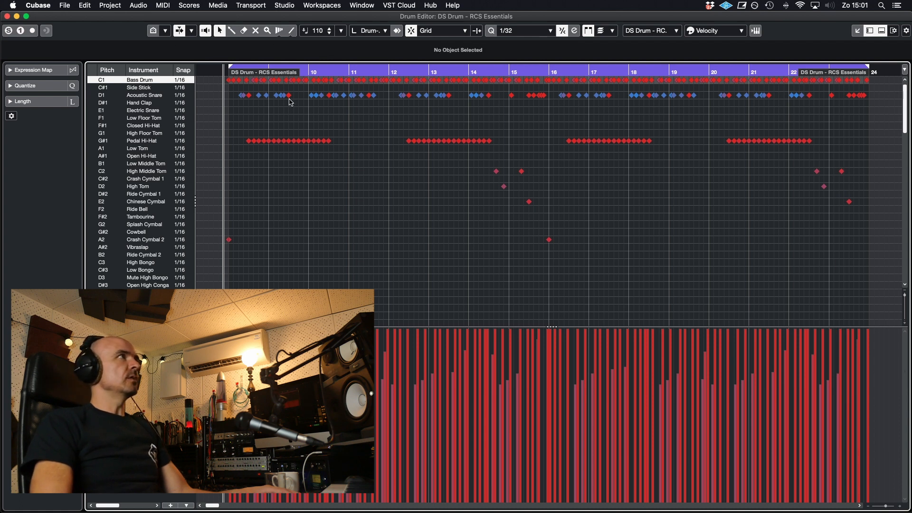
pyautogui.click(288, 96)
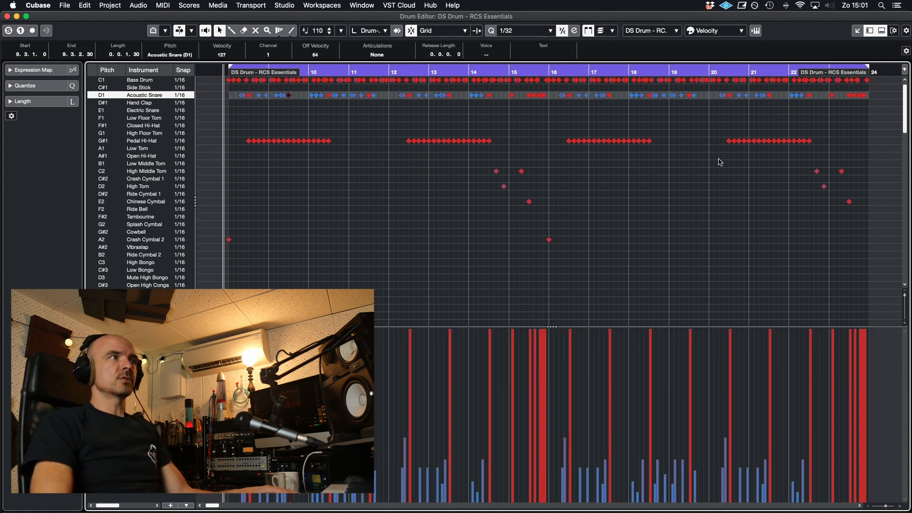
pyautogui.click(440, 141)
pyautogui.click(433, 141)
pyautogui.click(453, 142)
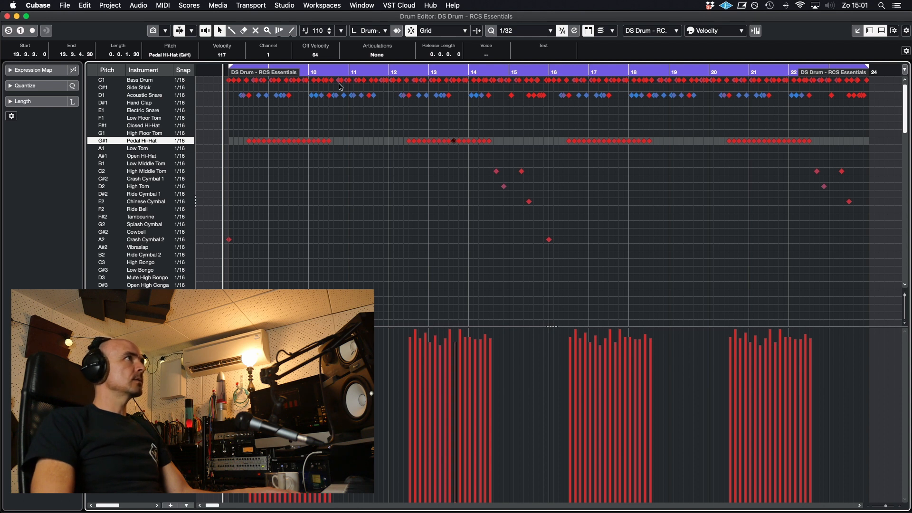
pyautogui.click(361, 81)
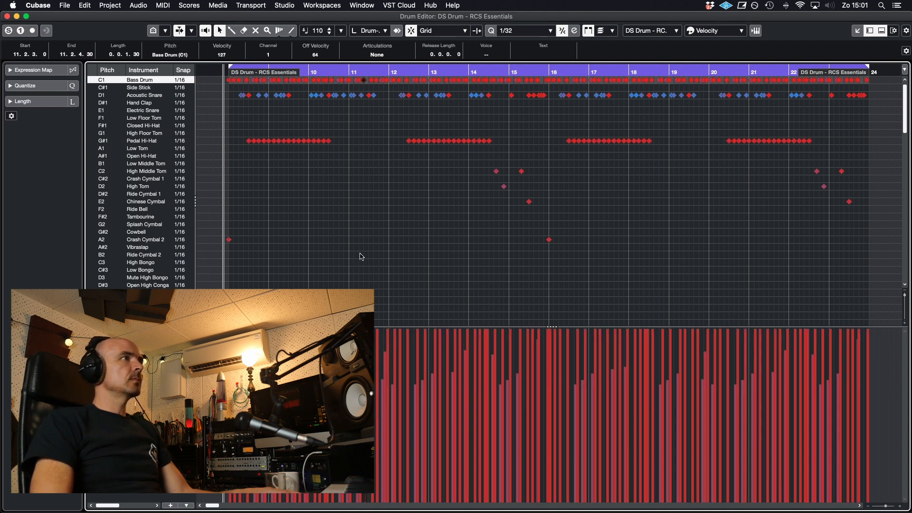
# Play the groove from about the middle of bar 10 and check the velocity of a soft Acoustic Snare note in bar 8
pyautogui.click(357, 73)
pyautogui.click(331, 74)
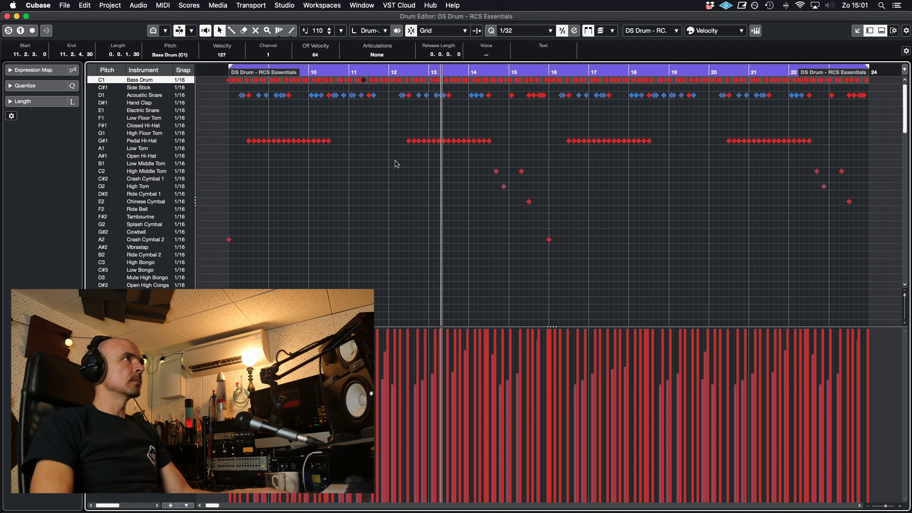
pyautogui.click(421, 120)
pyautogui.press('space')
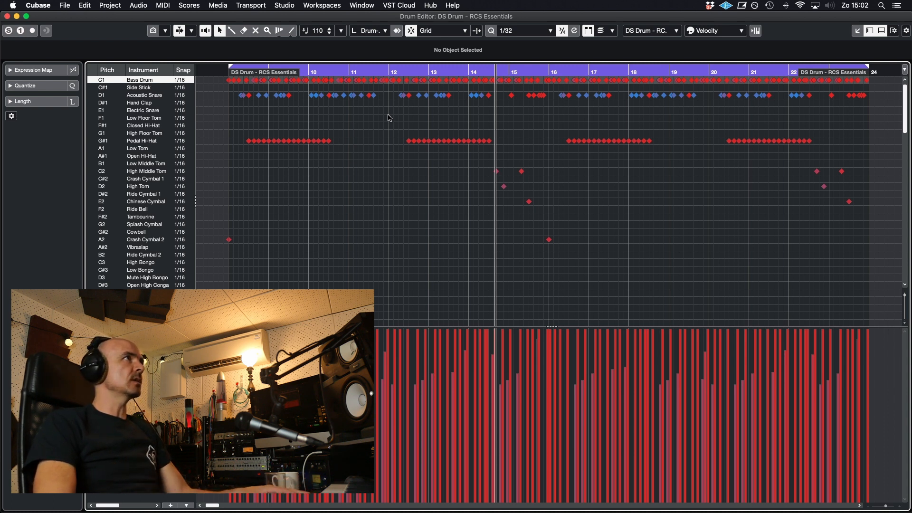
pyautogui.click(244, 97)
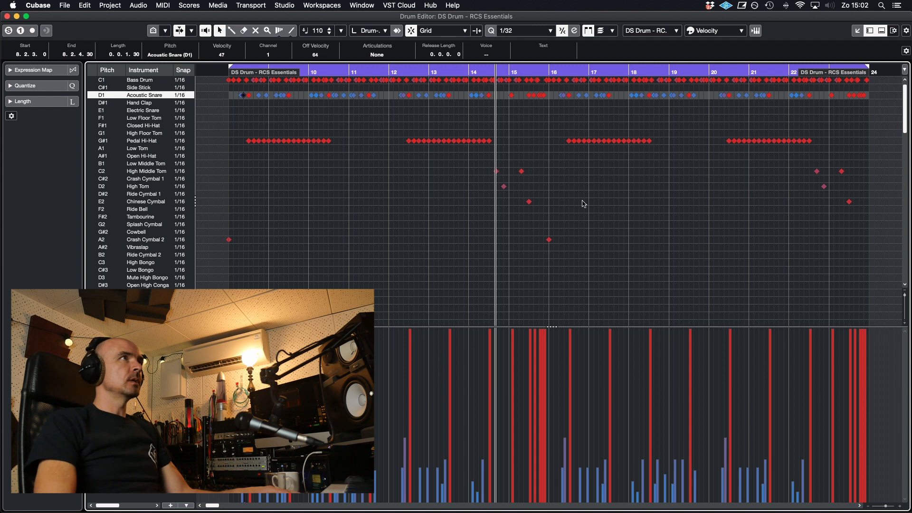
pyautogui.press('space')
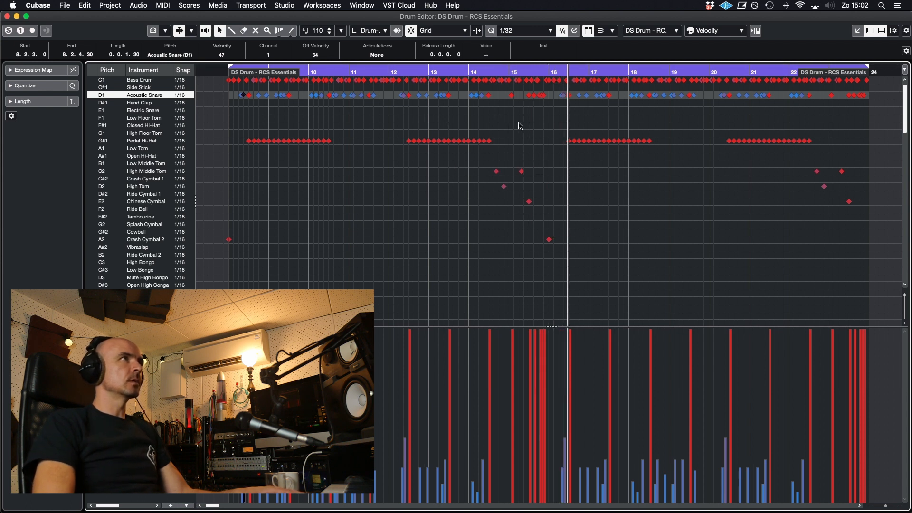
pyautogui.click(262, 116)
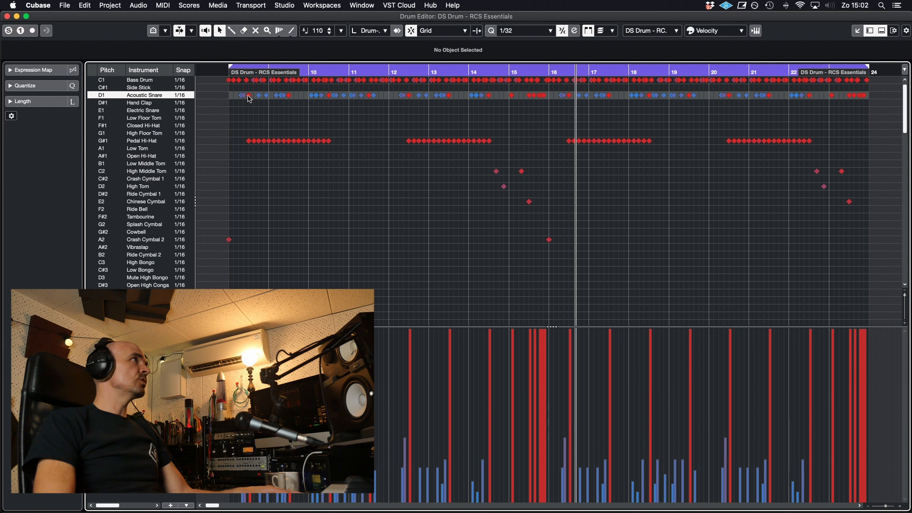
# Move the loud Acoustic Snare accents on beat 3 of bars 8 to 12 to the Electric Snare lane (E1)
pyautogui.click(249, 96)
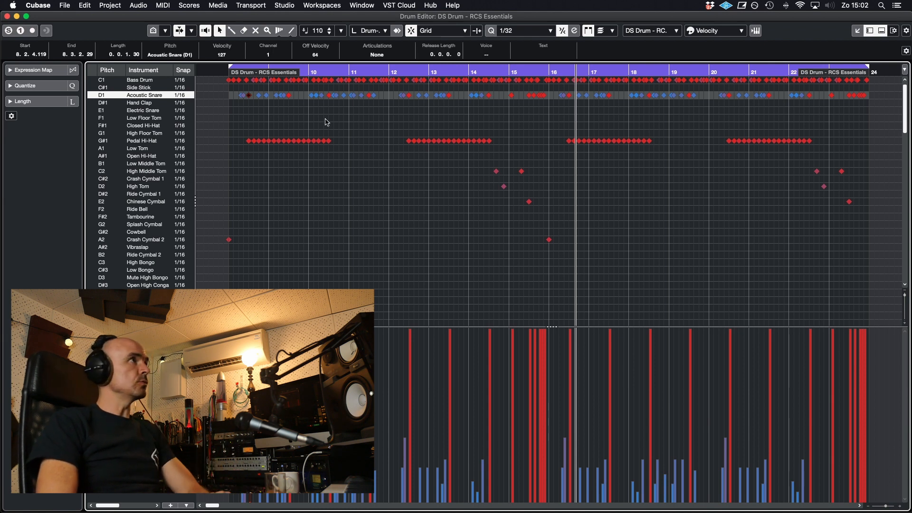
pyautogui.press('Up')
pyautogui.press('Up')
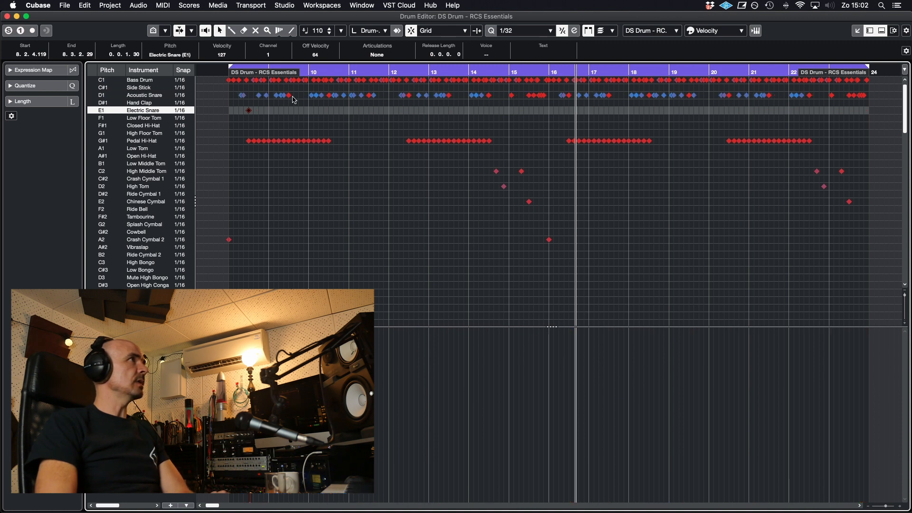
pyautogui.click(288, 96)
pyautogui.press('Down')
pyautogui.press('Down')
pyautogui.click(330, 96)
pyautogui.press('Down')
pyautogui.press('Down')
pyautogui.click(370, 96)
pyautogui.press('Down')
pyautogui.press('Down')
pyautogui.click(409, 96)
pyautogui.press('Down')
pyautogui.press('Down')
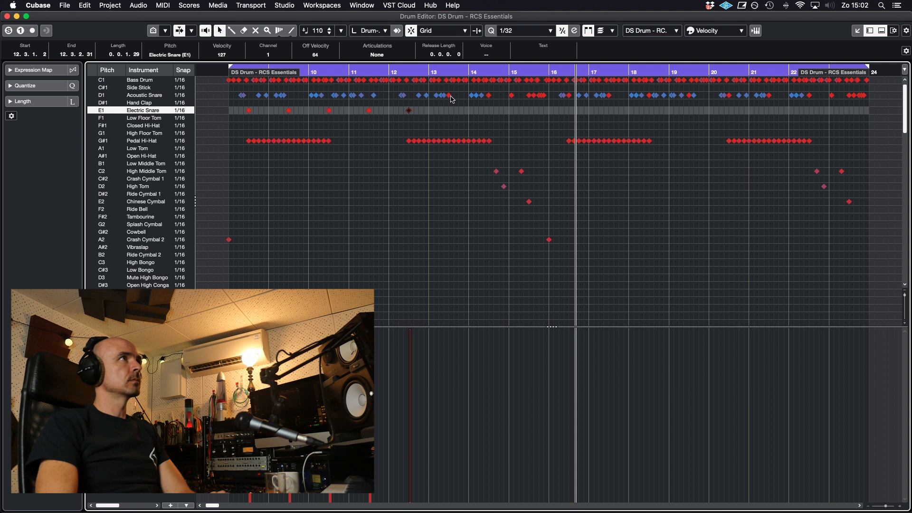
# Move the loud Acoustic Snare accents in bars 13 and 14 and the first one in bar 15 to Electric Snare (E1)
pyautogui.click(451, 97)
pyautogui.click(449, 96)
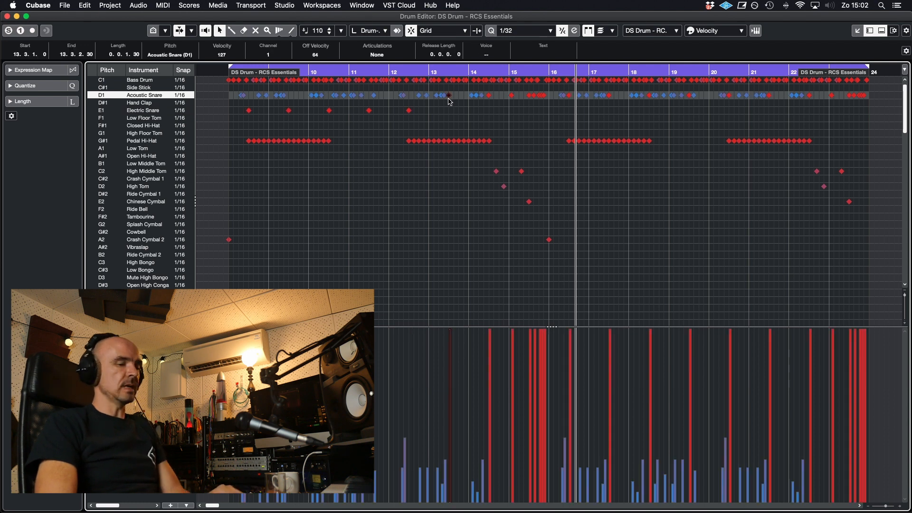
pyautogui.press('Down')
pyautogui.press('Down')
pyautogui.click(490, 96)
pyautogui.press('Down')
pyautogui.press('Down')
pyautogui.click(518, 99)
pyautogui.click(512, 96)
pyautogui.press('Down')
pyautogui.press('Down')
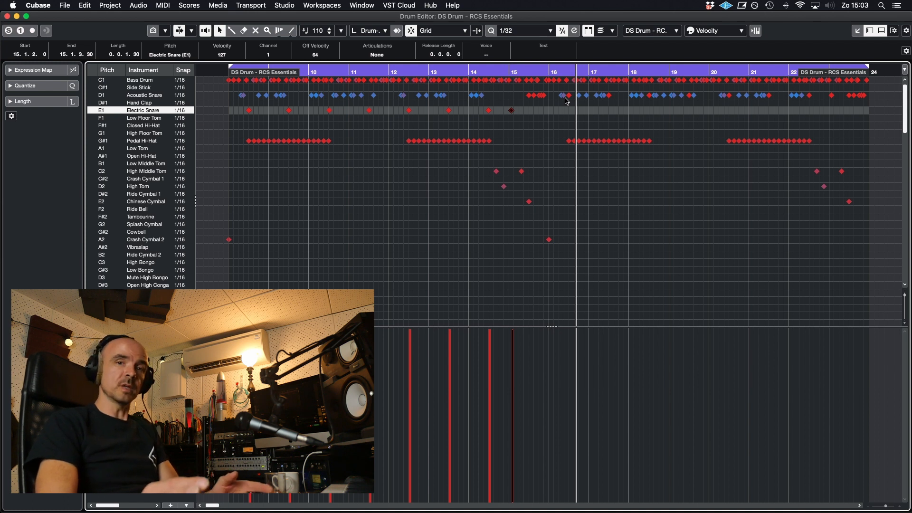
# Move the main loud snare accents from bar 16 to the start of bar 23 to Electric Snare (E1), leaving the fast end fill on Acoustic Snare
pyautogui.click(551, 116)
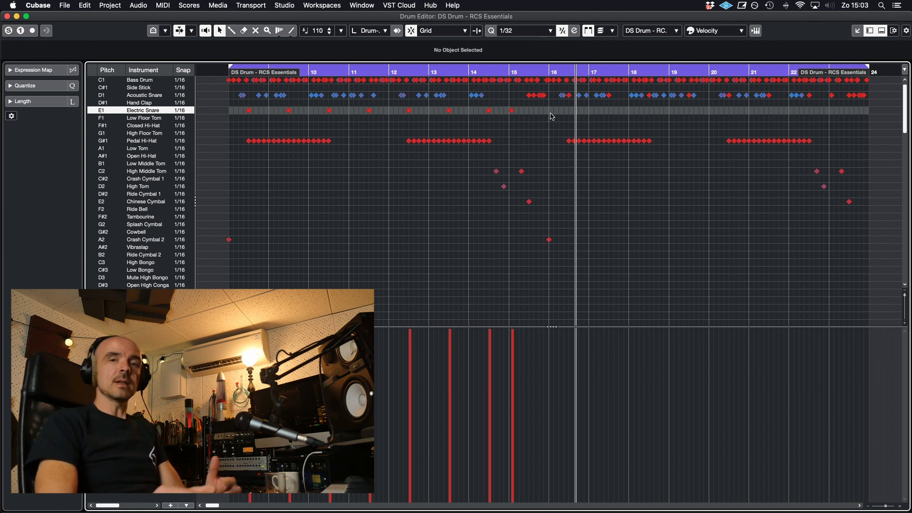
pyautogui.click(569, 97)
pyautogui.press('Down')
pyautogui.press('Down')
pyautogui.click(610, 96)
pyautogui.press('Down')
pyautogui.press('Down')
pyautogui.click(650, 96)
pyautogui.press('Down')
pyautogui.press('Down')
pyautogui.click(691, 96)
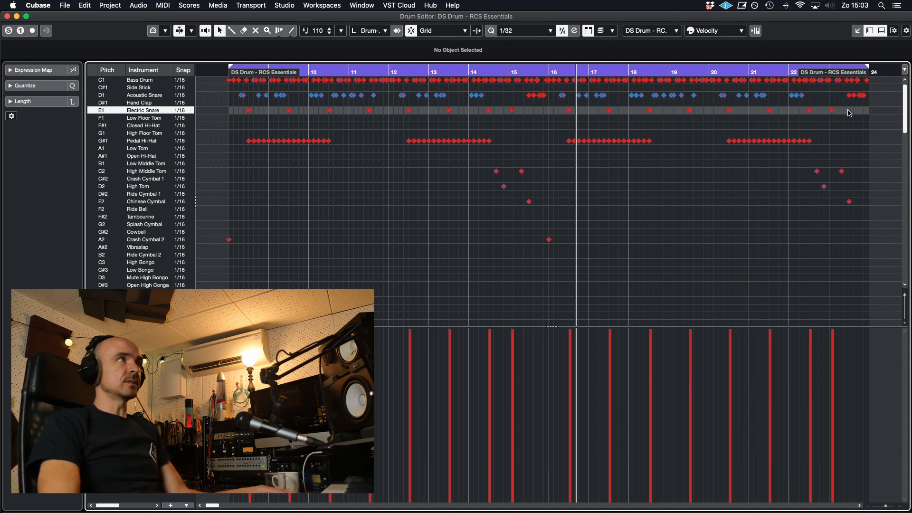
# Select the soft Acoustic Snare notes in bars 8 to 14 and raise their velocities together, bringing the first note to 47
pyautogui.moveTo(221, 95); pyautogui.dragTo(474, 102)
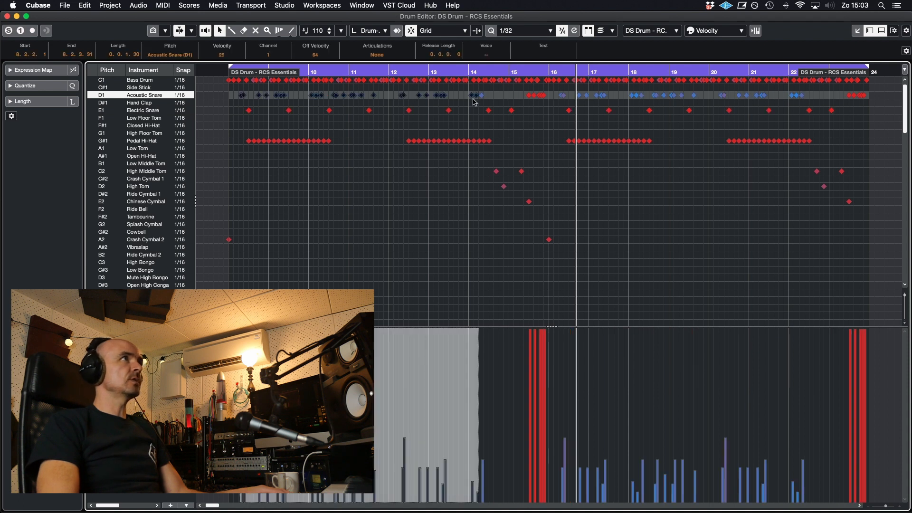
pyautogui.click(228, 110)
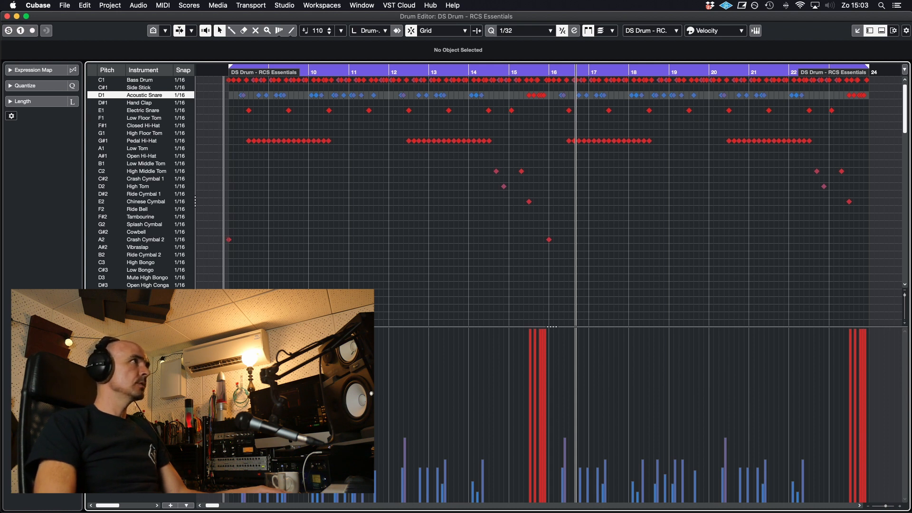
pyautogui.moveTo(231, 93); pyautogui.dragTo(483, 101)
pyautogui.moveTo(362, 331); pyautogui.dragTo(362, 318)
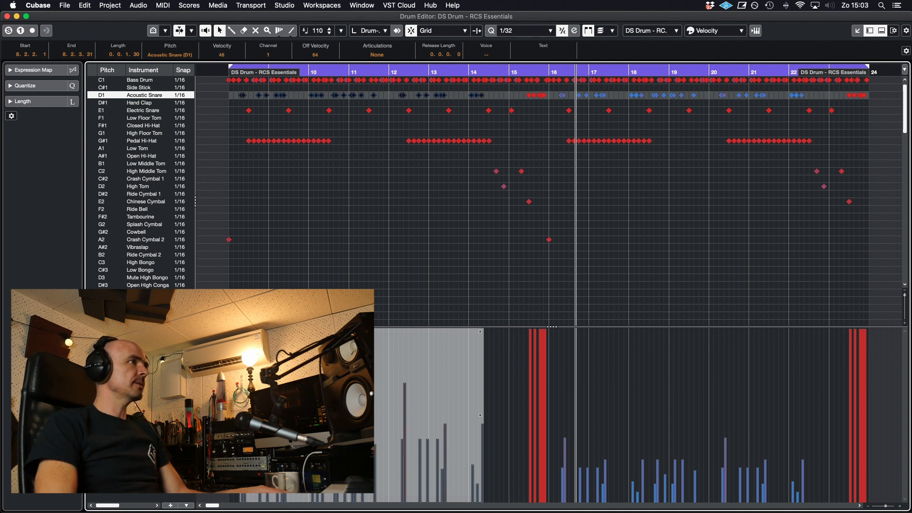
# Play the groove from just before bar 8 to hear the edited snare velocities, and stop playback
pyautogui.click(225, 72)
pyautogui.press('space')
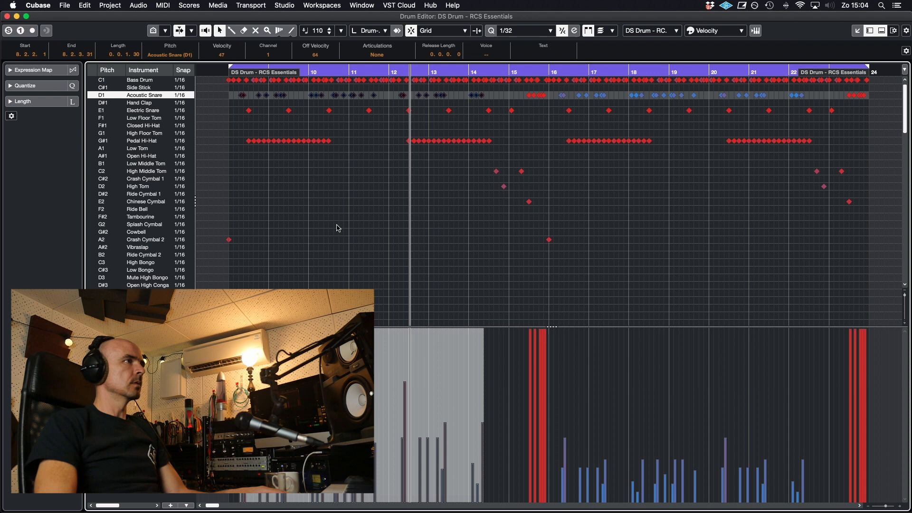
pyautogui.press('space')
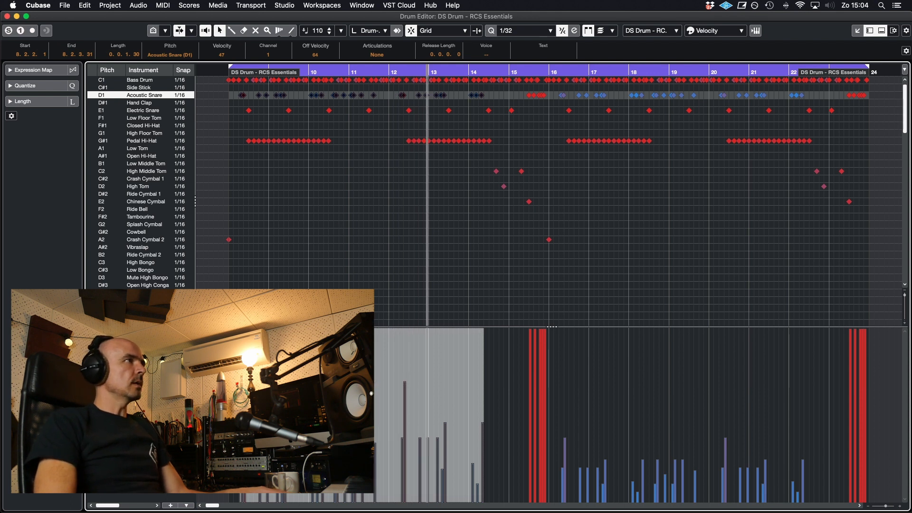
# Fine-tune the selected soft snare notes' velocities so the first reads 48, and play the groove again from before bar 8
pyautogui.moveTo(362, 319)
pyautogui.mouseDown()
pyautogui.moveTo(362, 292)
pyautogui.moveTo(361, 324)
pyautogui.mouseUp()
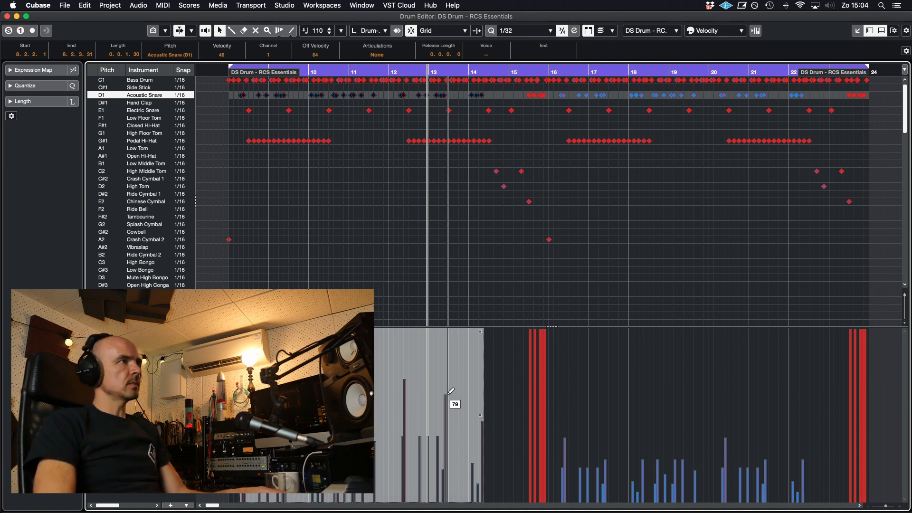
pyautogui.click(212, 71)
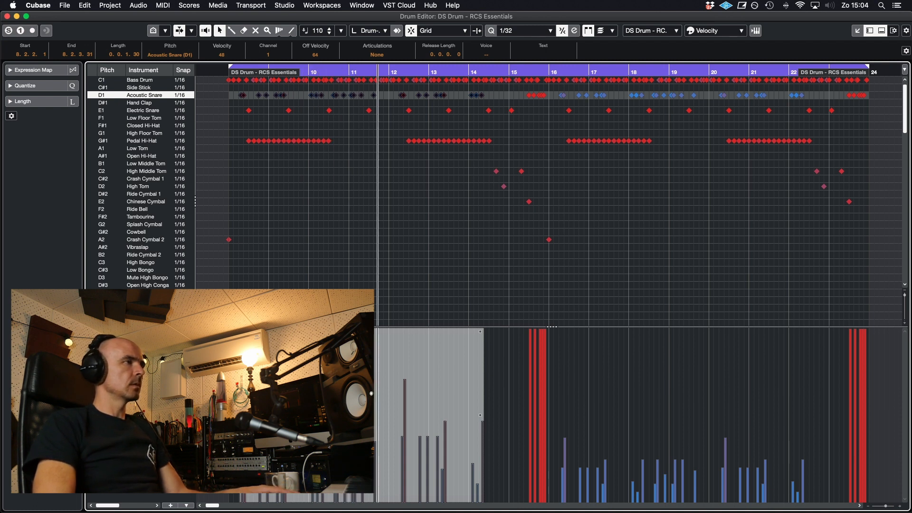
pyautogui.press('space')
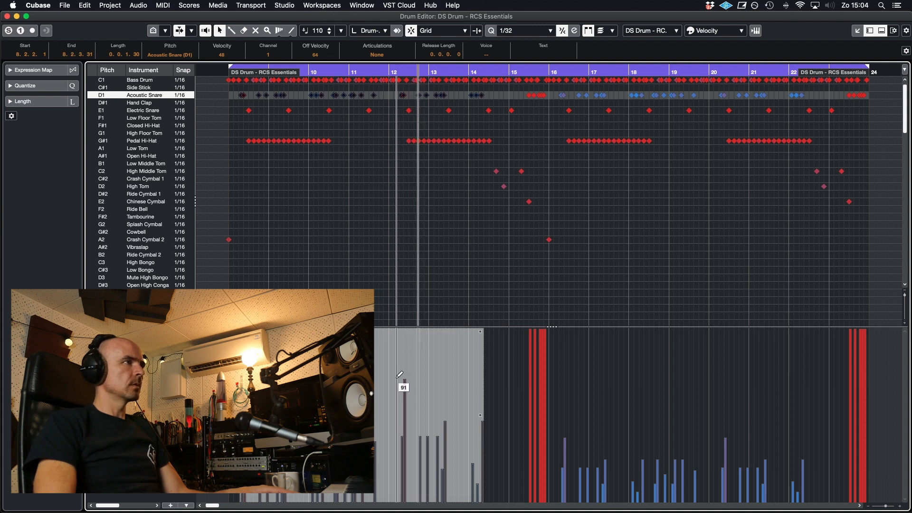
# Lower the velocity of the loudest soft snare note just after bar 12, and play the groove from bar 15 and from bar 8
pyautogui.moveTo(408, 396); pyautogui.dragTo(409, 398)
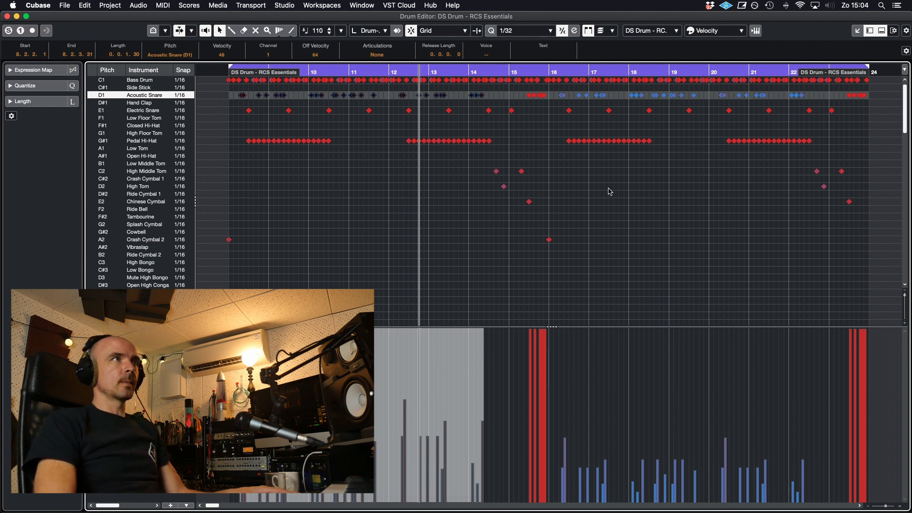
pyautogui.click(535, 71)
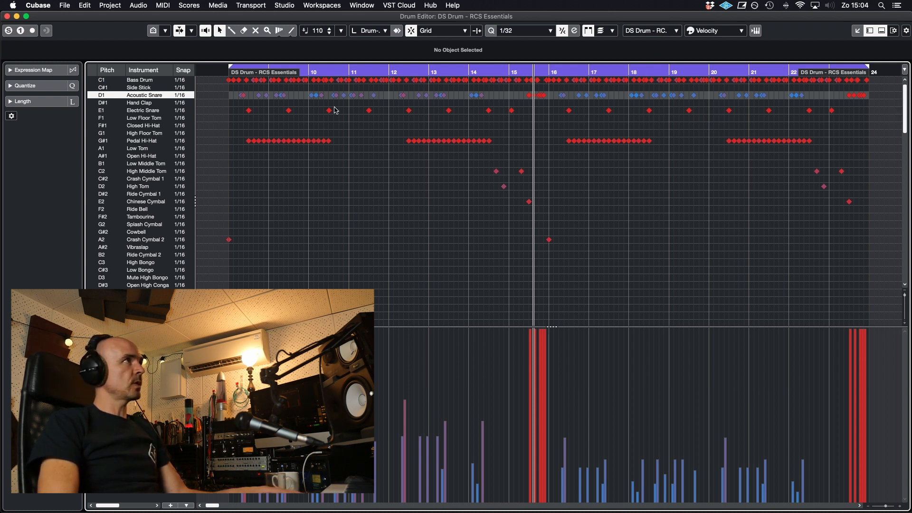
pyautogui.press('space')
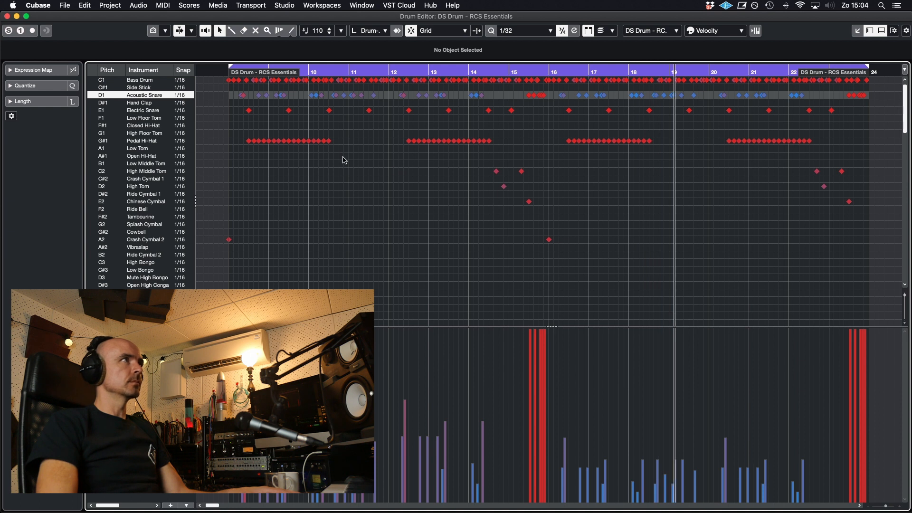
pyautogui.press('space')
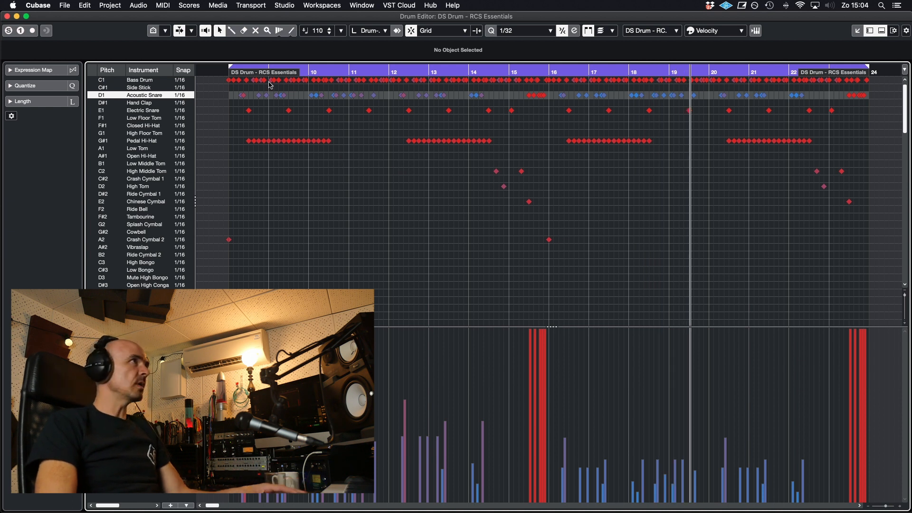
pyautogui.click(227, 69)
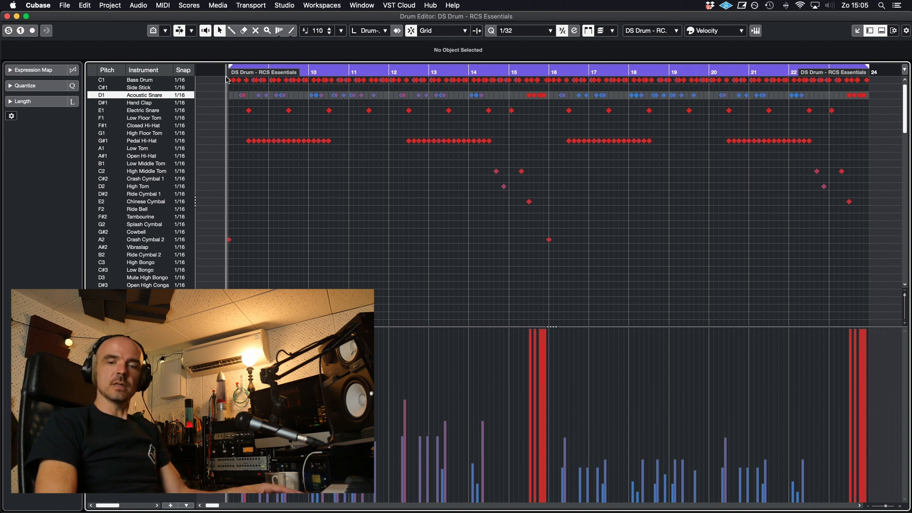
pyautogui.press('space')
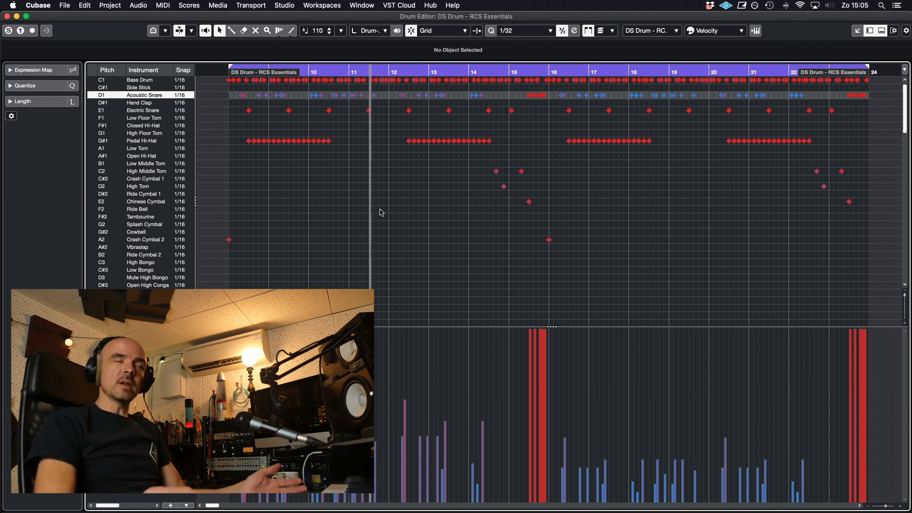
# Check the velocities of the Pedal Hi-Hat, High Middle Tom and High Tom notes, and play the fill from bar 14
pyautogui.scroll(-3, 393, 201)
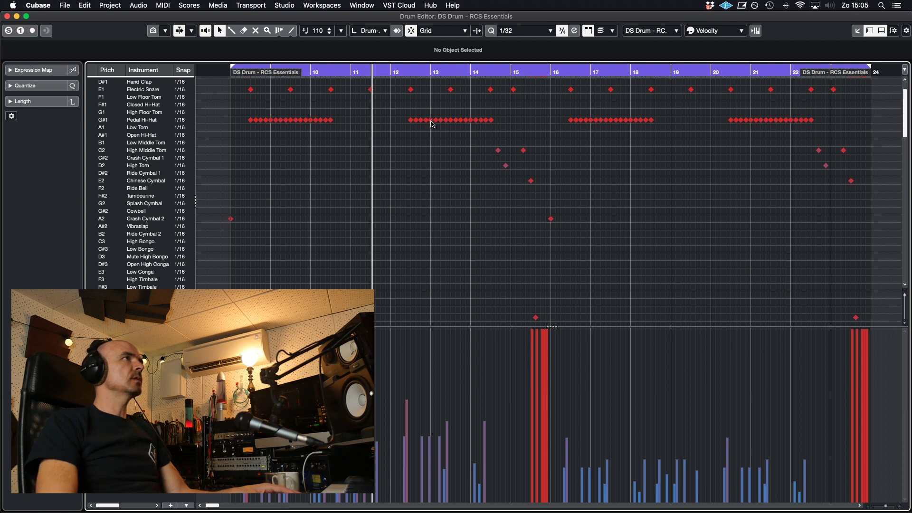
pyautogui.click(431, 122)
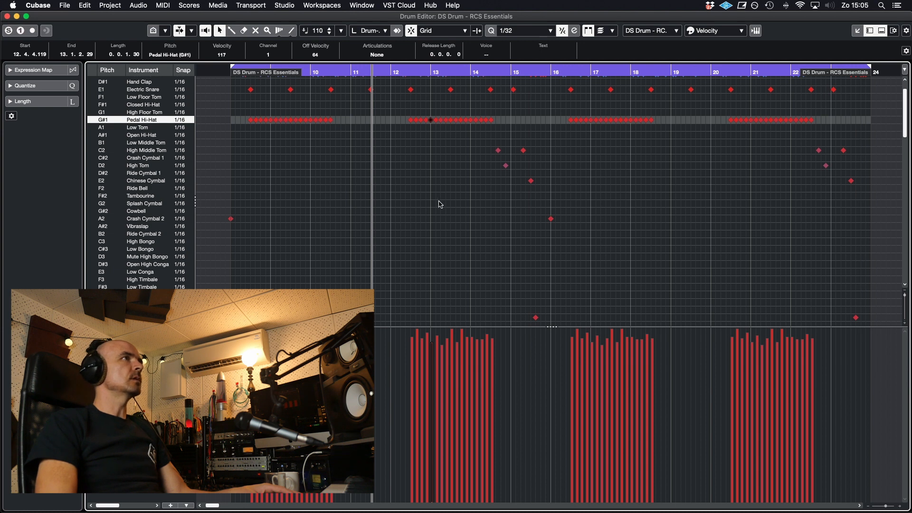
pyautogui.scroll(-3, 440, 204)
pyautogui.click(497, 105)
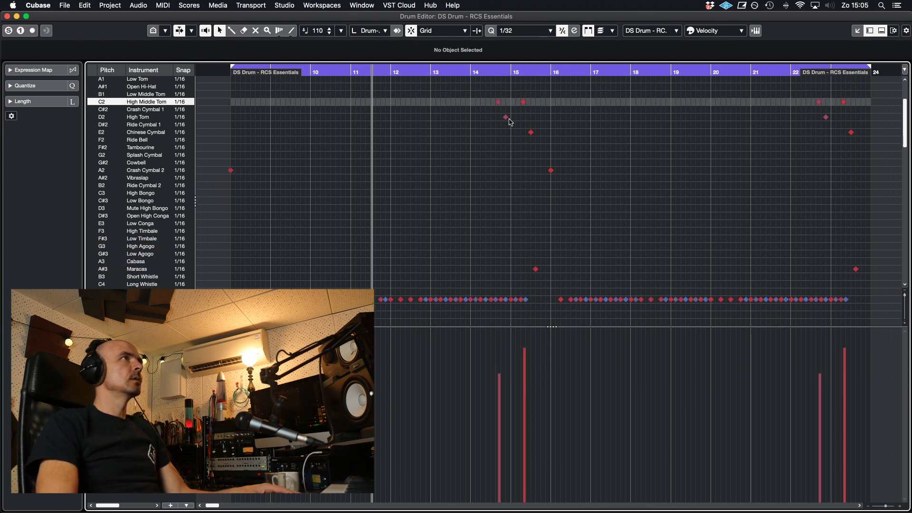
pyautogui.click(506, 117)
pyautogui.click(489, 72)
pyautogui.press('space')
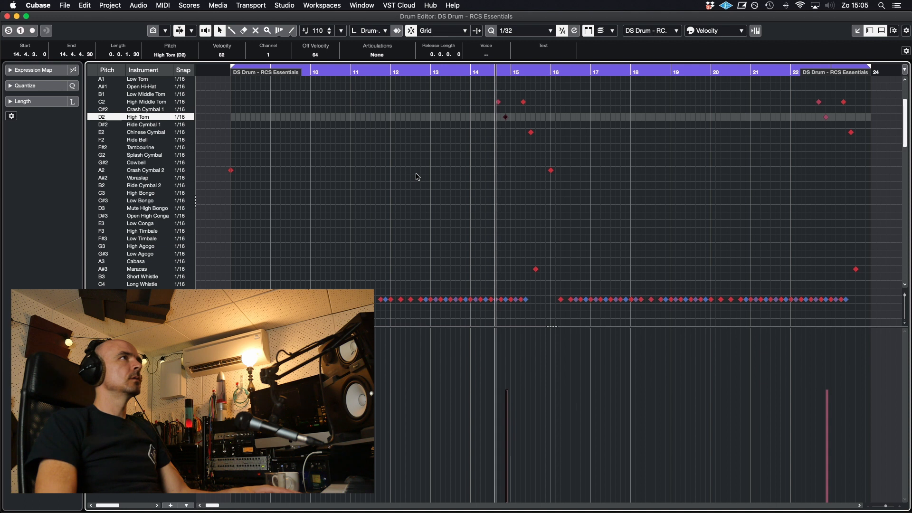
# Audition the tom and Chinese Cymbal notes of the fill in bars 14 and 15 one by one
pyautogui.scroll(5, 446, 199)
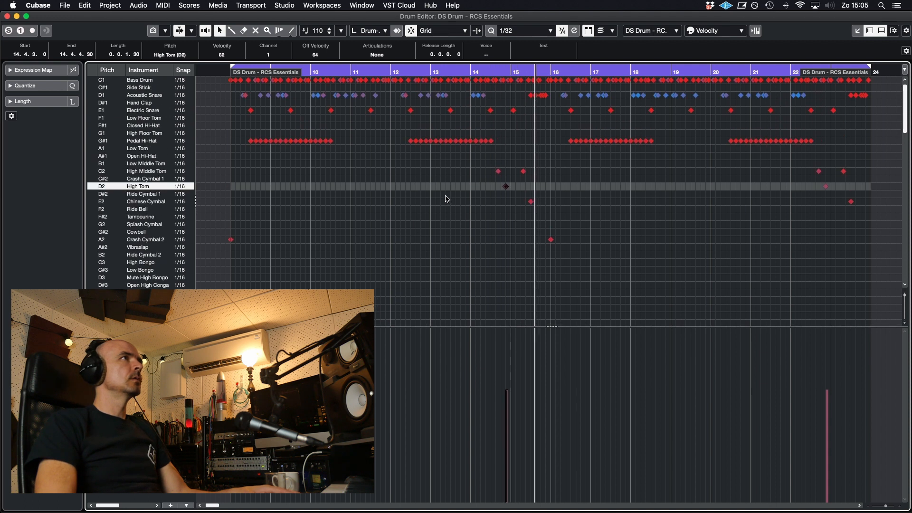
pyautogui.press('f')
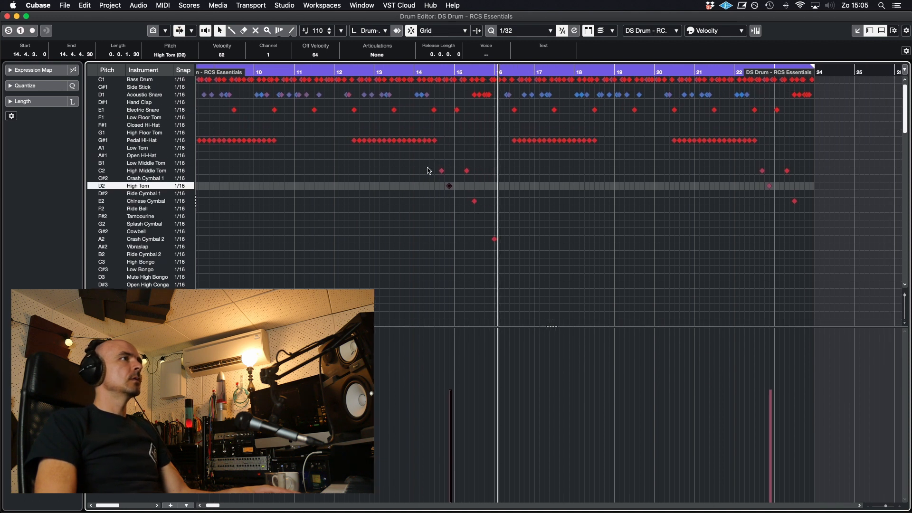
pyautogui.click(441, 172)
pyautogui.click(449, 186)
pyautogui.click(468, 171)
pyautogui.click(475, 202)
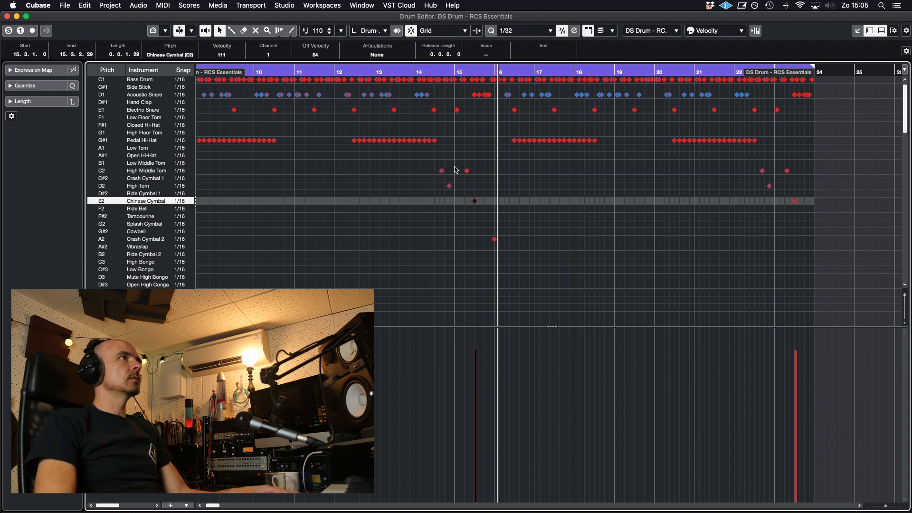
# Raise the velocities of the two High Middle Tom notes in the bar 14 to 15 fill, setting the first to 119
pyautogui.click(439, 173)
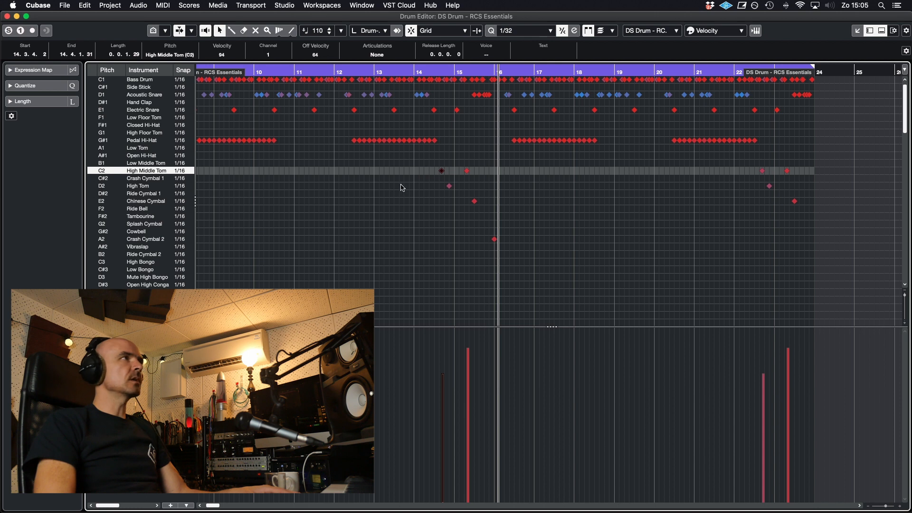
pyautogui.moveTo(443, 373)
pyautogui.mouseDown()
pyautogui.moveTo(454, 336)
pyautogui.moveTo(476, 328)
pyautogui.mouseUp()
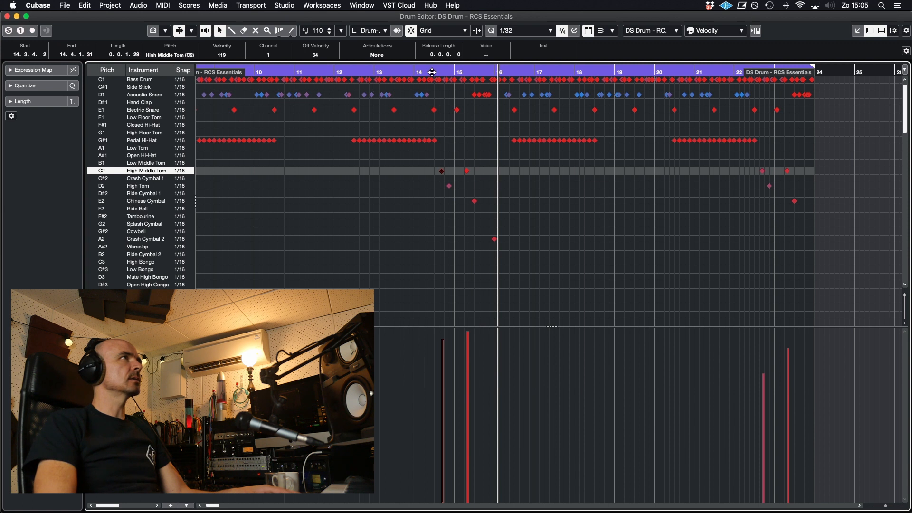
pyautogui.click(352, 178)
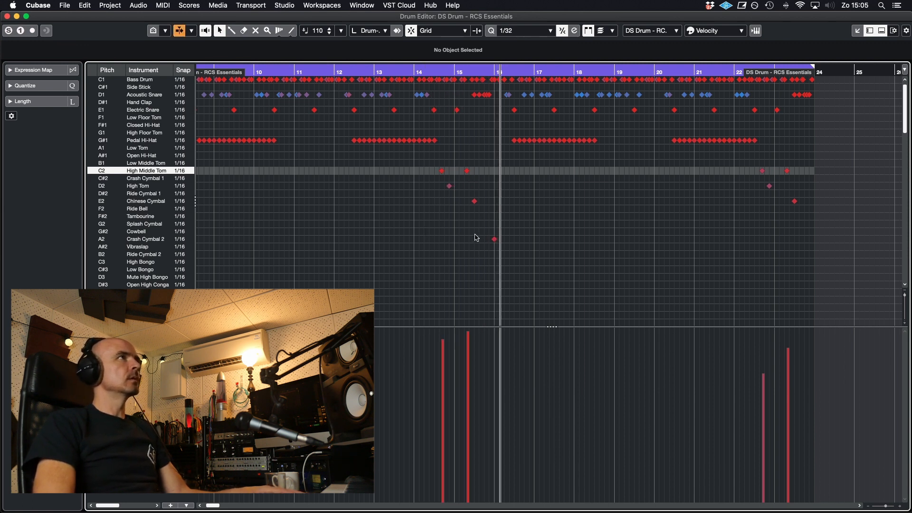
# Slightly lower the fourth Acoustic Snare note's velocity in the fast fill before bar 16, and play the fill from just before bar 15
pyautogui.click(488, 96)
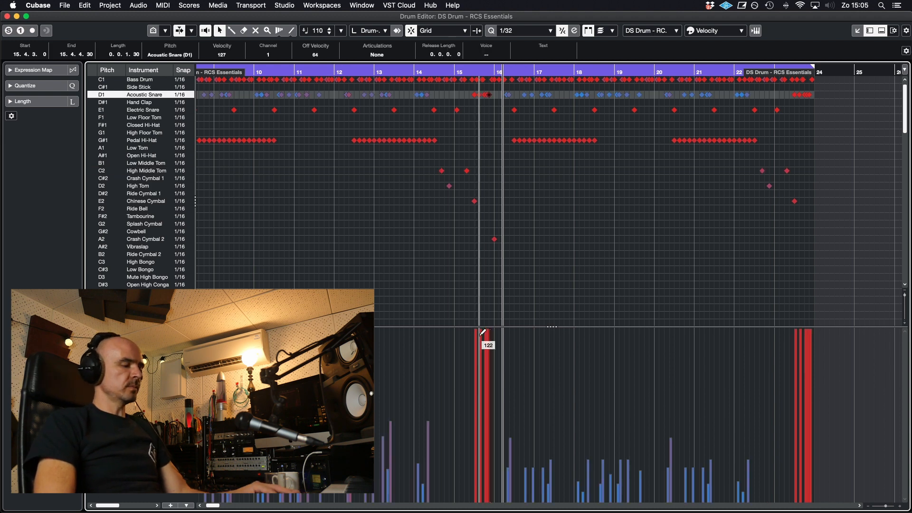
pyautogui.press('h')
pyautogui.press('h')
pyautogui.press('h')
pyautogui.press('h')
pyautogui.press('h')
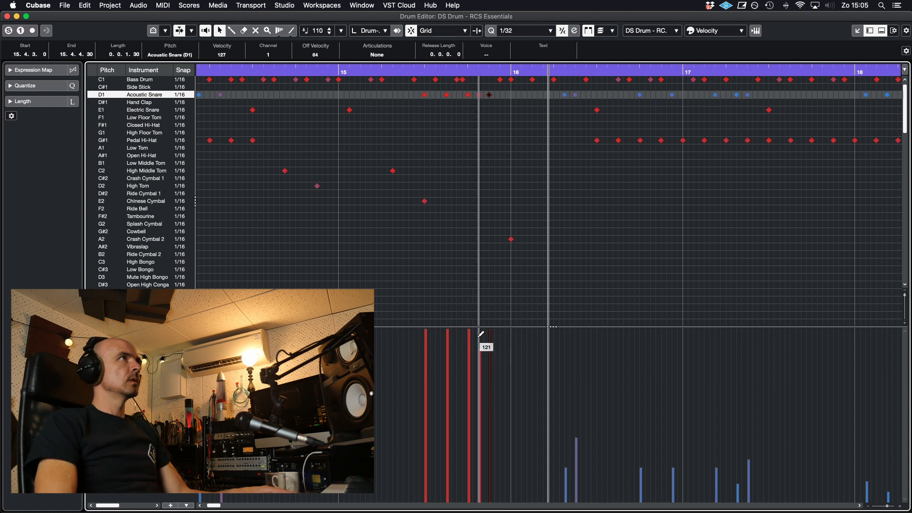
pyautogui.click(333, 72)
pyautogui.press('space')
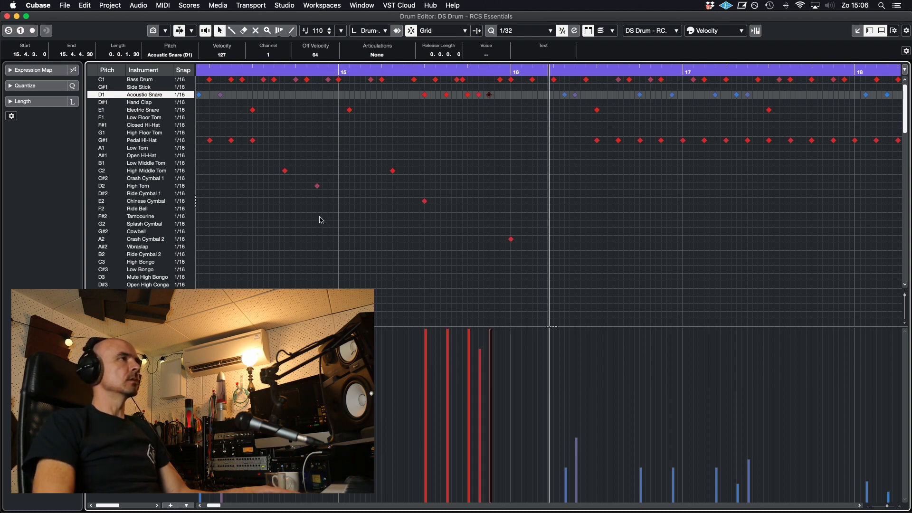
# Examine the whole groove from bar 8 to 24, including the notes in the lower drum rows
pyautogui.press('g')
pyautogui.press('g')
pyautogui.press('g')
pyautogui.press('g')
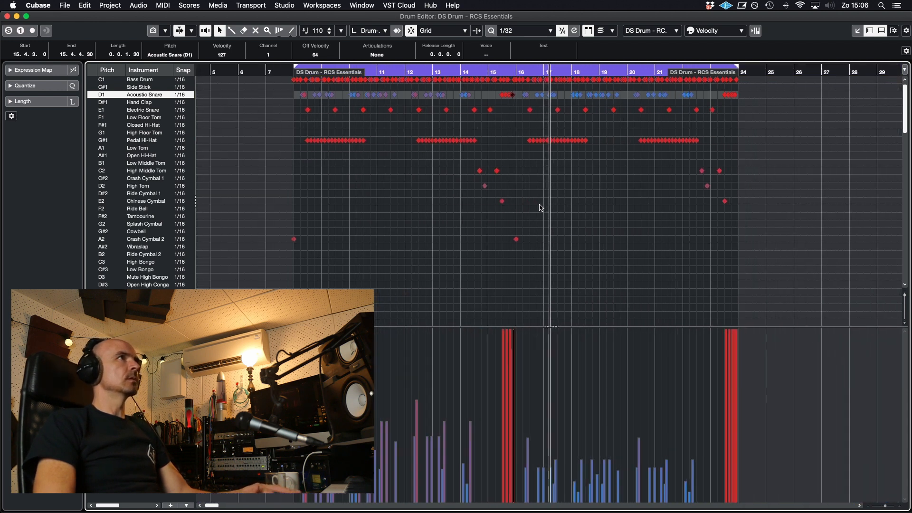
pyautogui.click(472, 233)
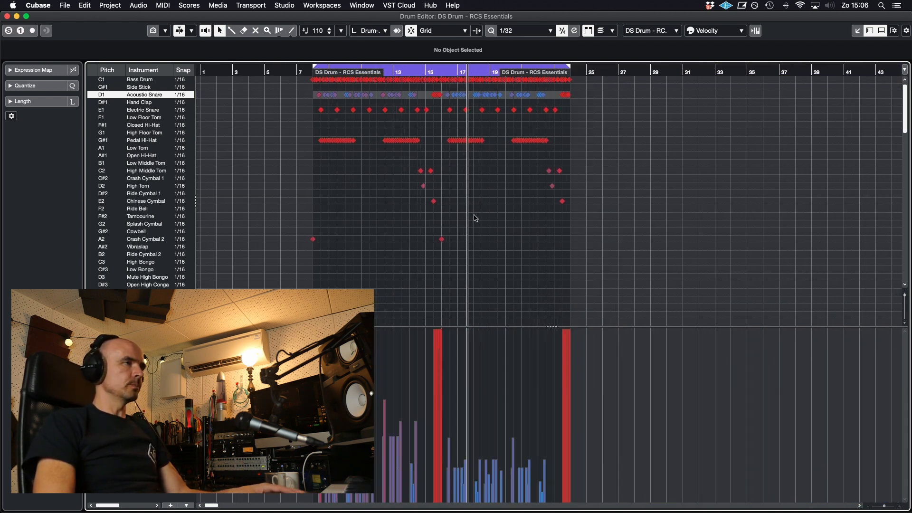
pyautogui.scroll(-6, 483, 215)
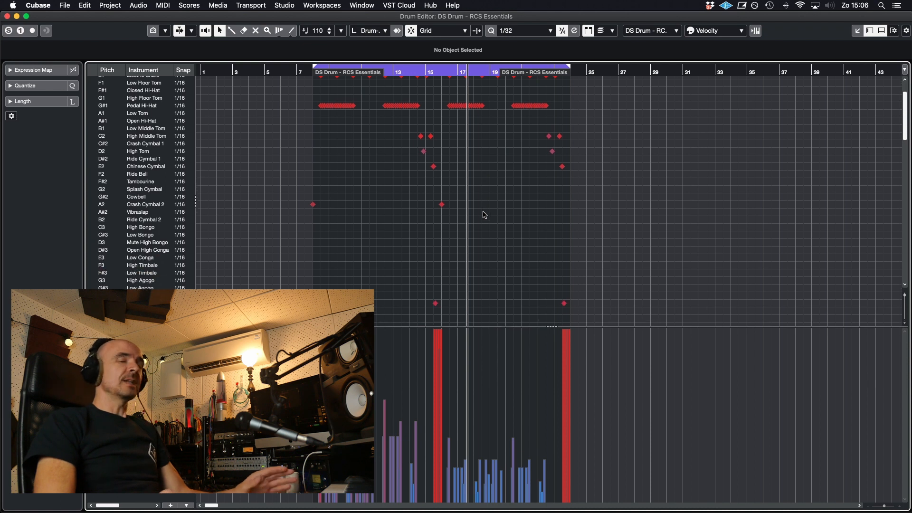
pyautogui.scroll(3, 484, 214)
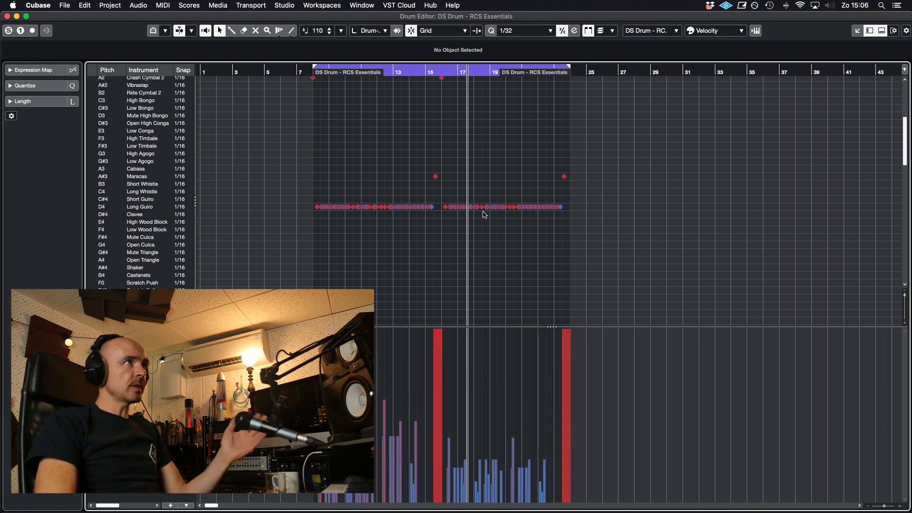
pyautogui.scroll(-4, 484, 215)
pyautogui.scroll(6, 483, 214)
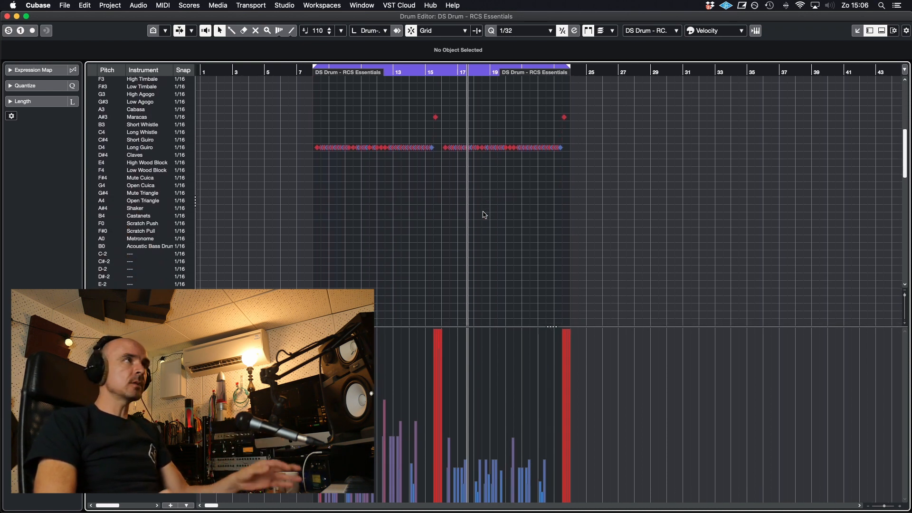
# Close the drum editor and play the groove from bar 8 while lowering Hit Strength to Subtle, and stop playback
pyautogui.click(7, 17)
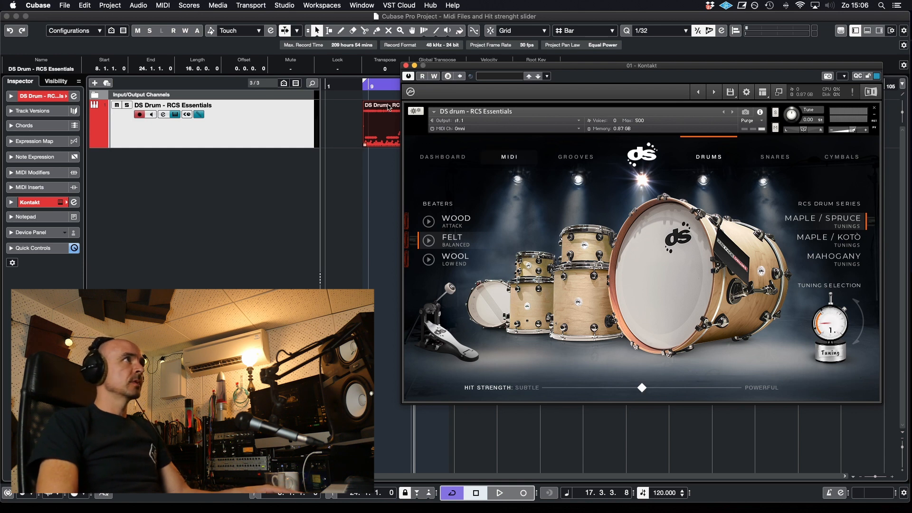
pyautogui.click(364, 87)
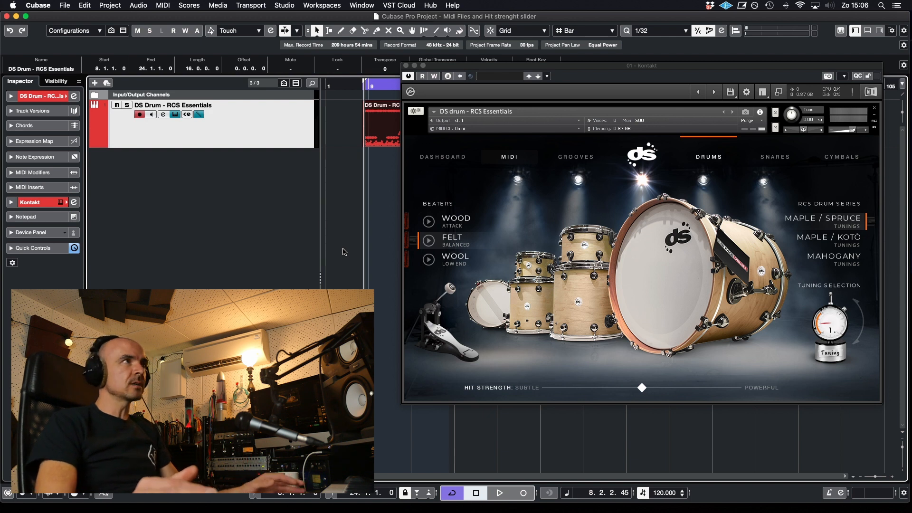
pyautogui.click(642, 389)
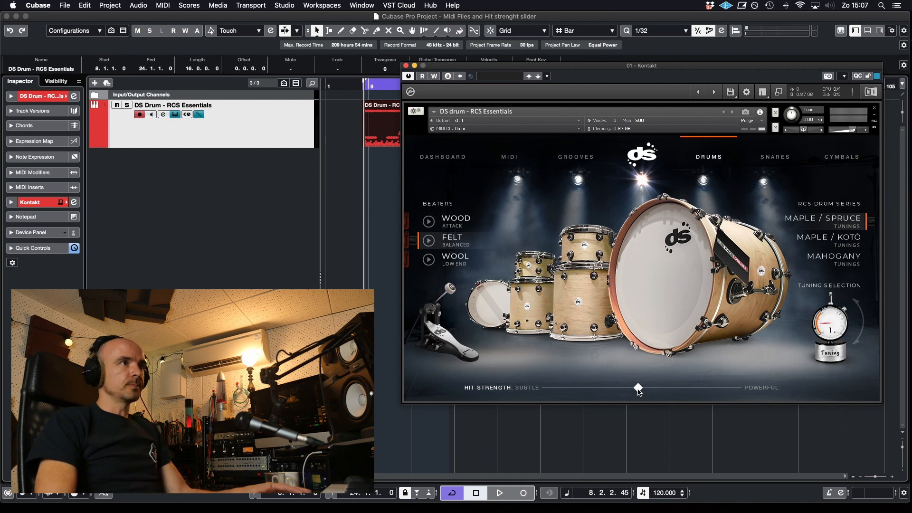
pyautogui.press('space')
pyautogui.moveTo(640, 390); pyautogui.dragTo(533, 393)
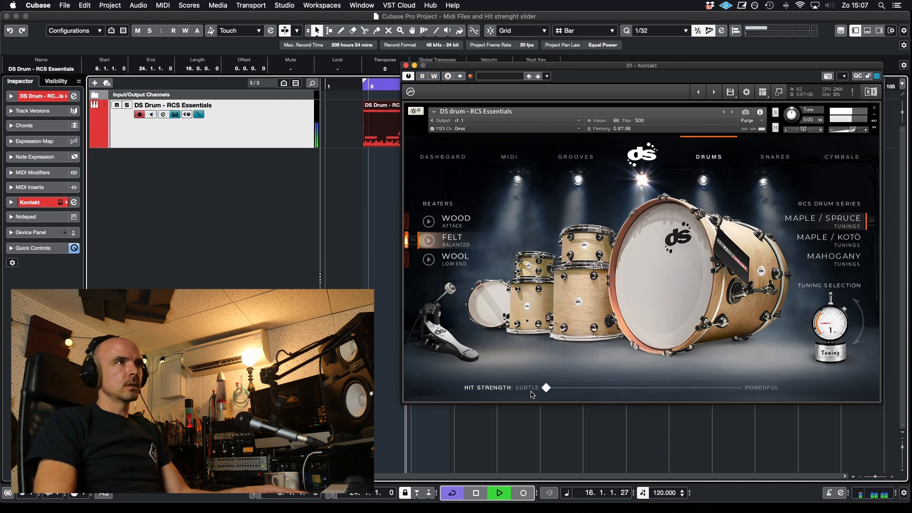
pyautogui.press('space')
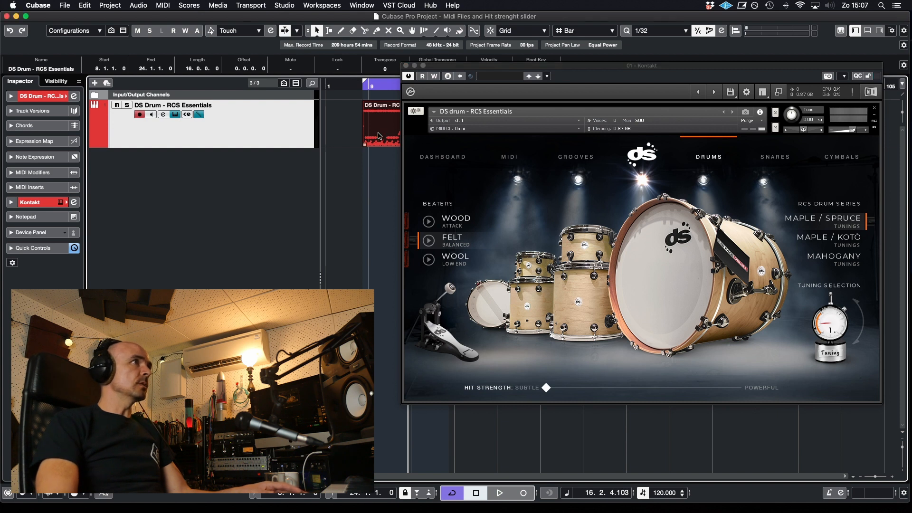
# Reopen the groove in the drum editor, select all Electric Snare accents and lower their velocities together to 115
pyautogui.doubleClick(378, 135)
pyautogui.click(406, 65)
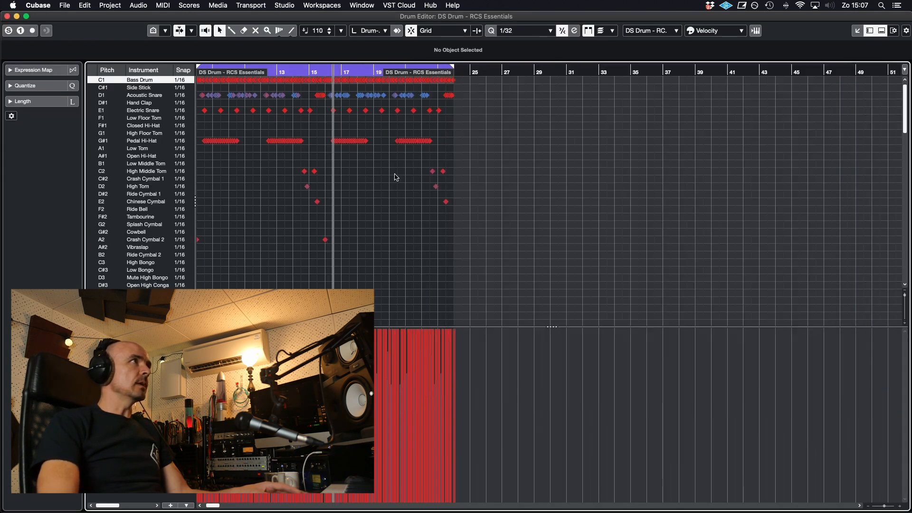
pyautogui.moveTo(460, 119); pyautogui.dragTo(264, 106)
pyautogui.moveTo(417, 329); pyautogui.dragTo(418, 333)
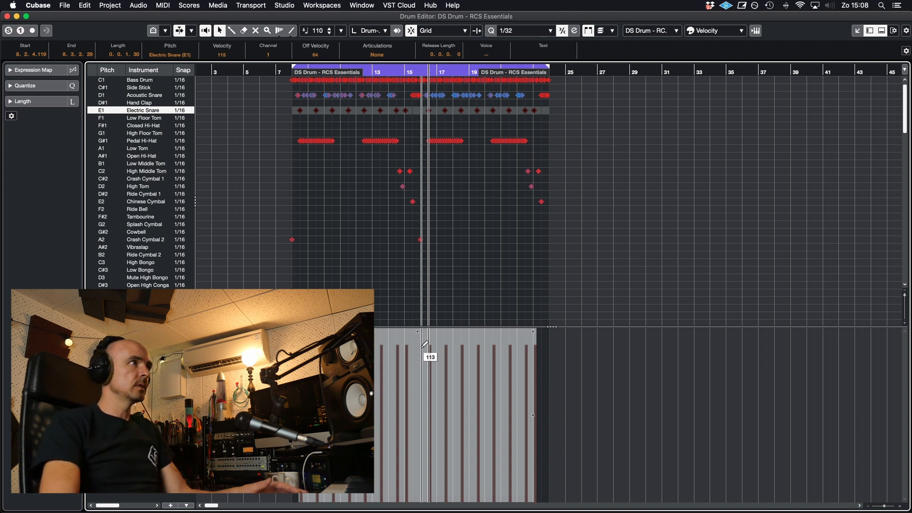
# Return to Kontakt and play the groove from bar 8 while raising Hit Strength, settling it midway between Subtle and Powerful, and stop playback
pyautogui.click(6, 16)
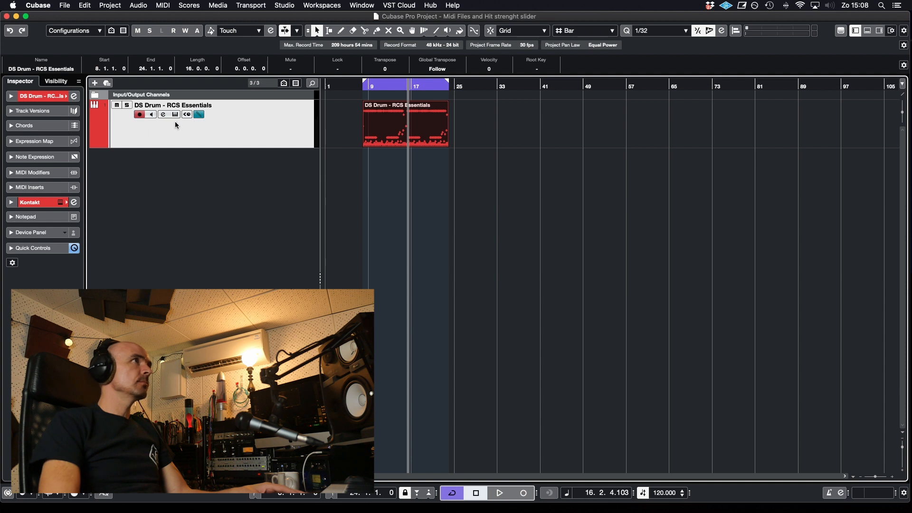
pyautogui.press('F11')
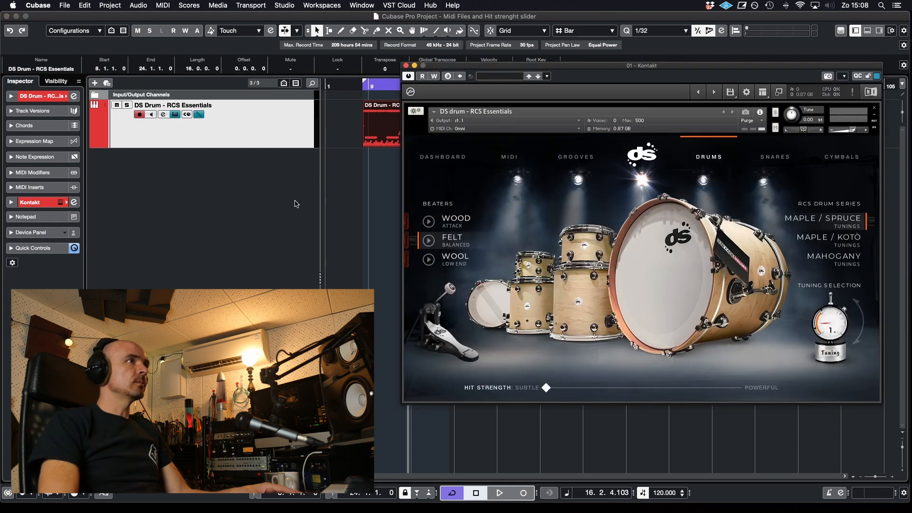
pyautogui.click(366, 90)
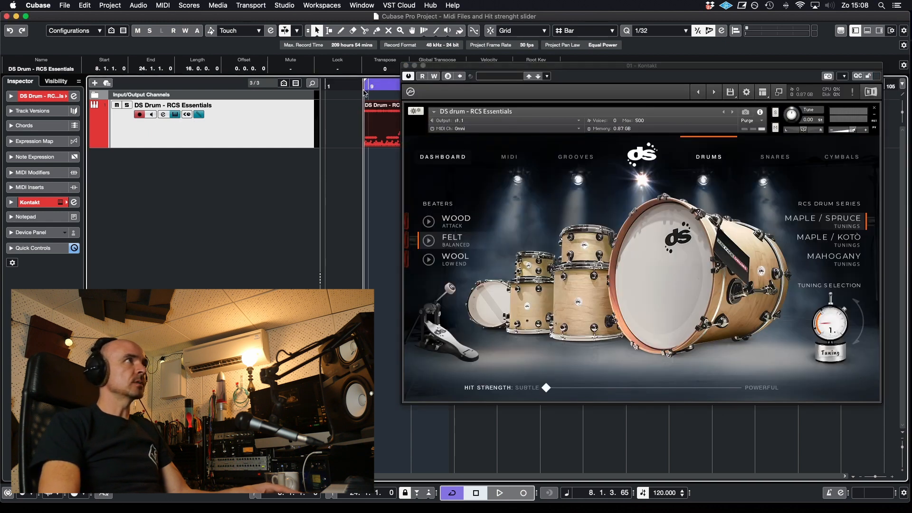
pyautogui.press('space')
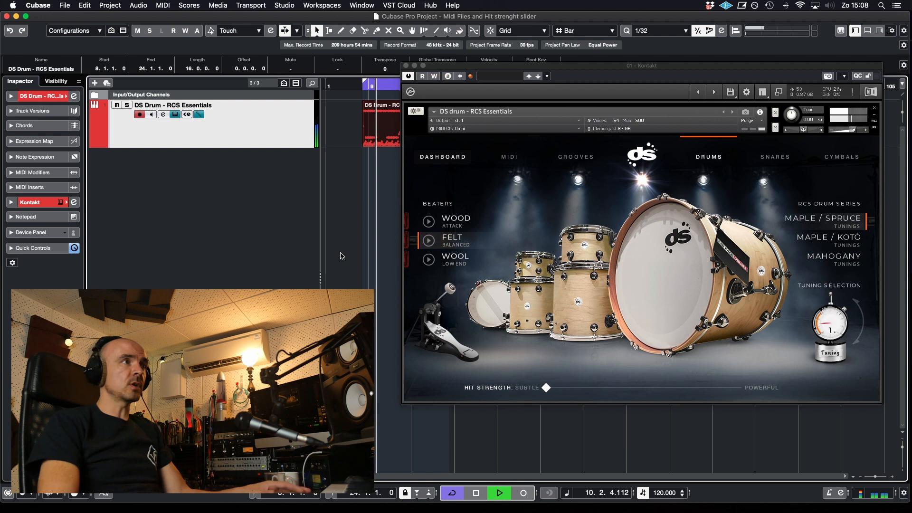
pyautogui.click(547, 388)
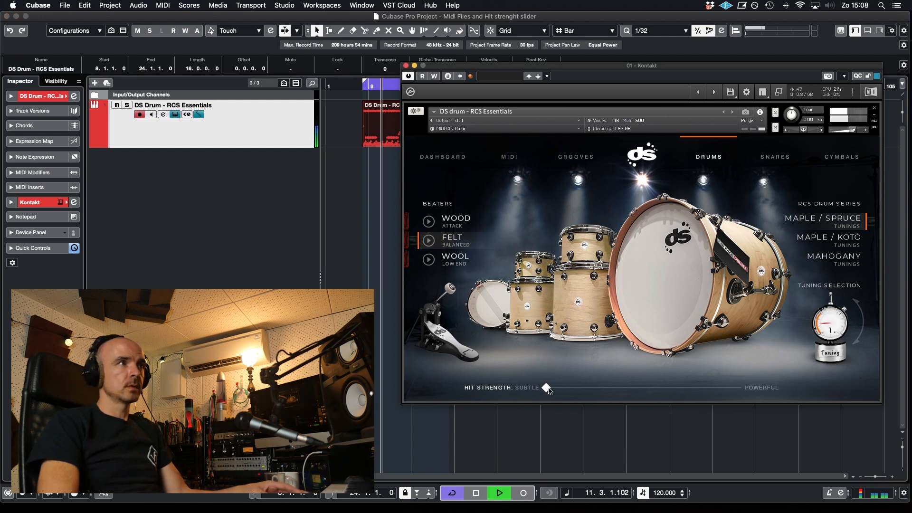
pyautogui.moveTo(693, 389); pyautogui.dragTo(764, 388)
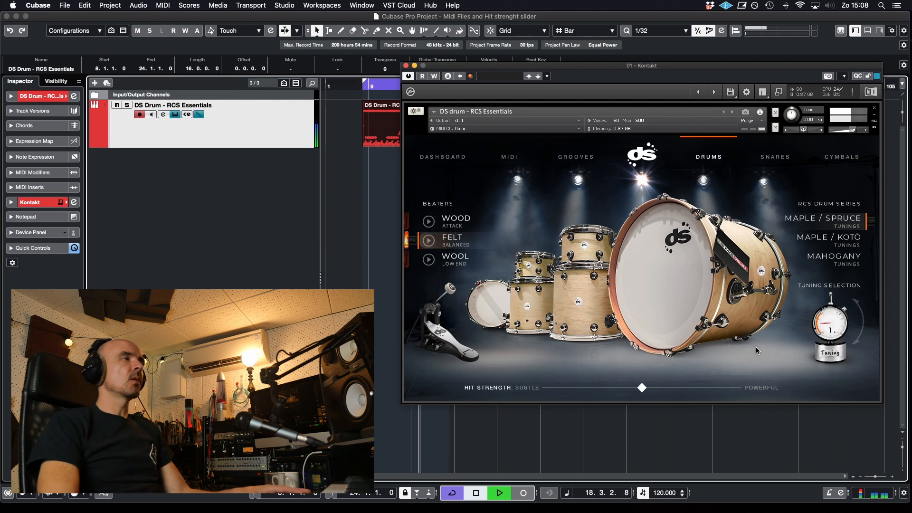
pyautogui.press('space')
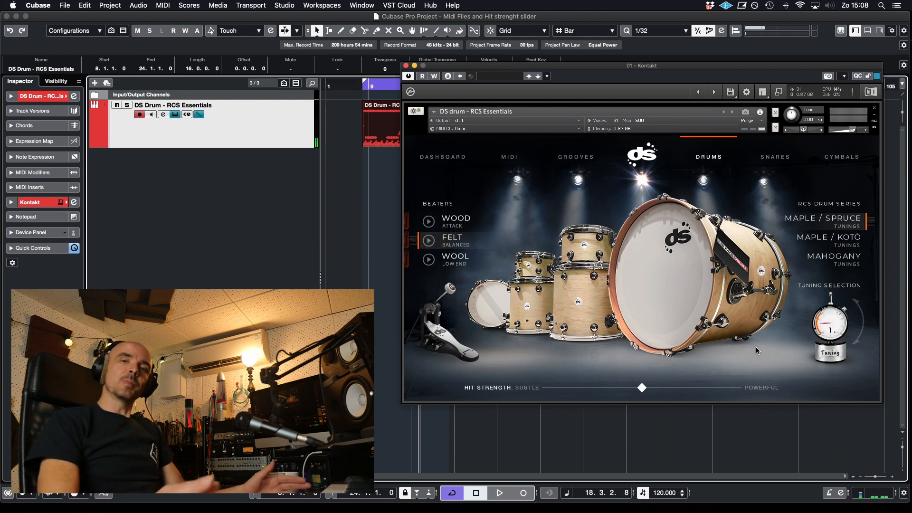